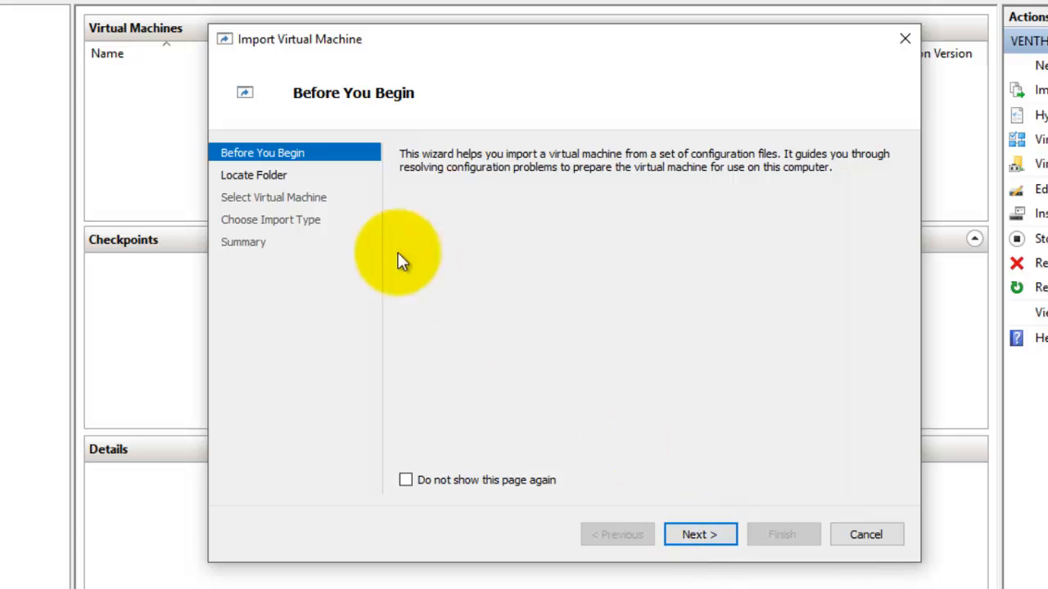
Step: Continue to the Locate Folder page and browse to the VM folder on the VEN-Study-Materials (J:) drive
{"action": "left_click", "coordinate": [695, 536]}
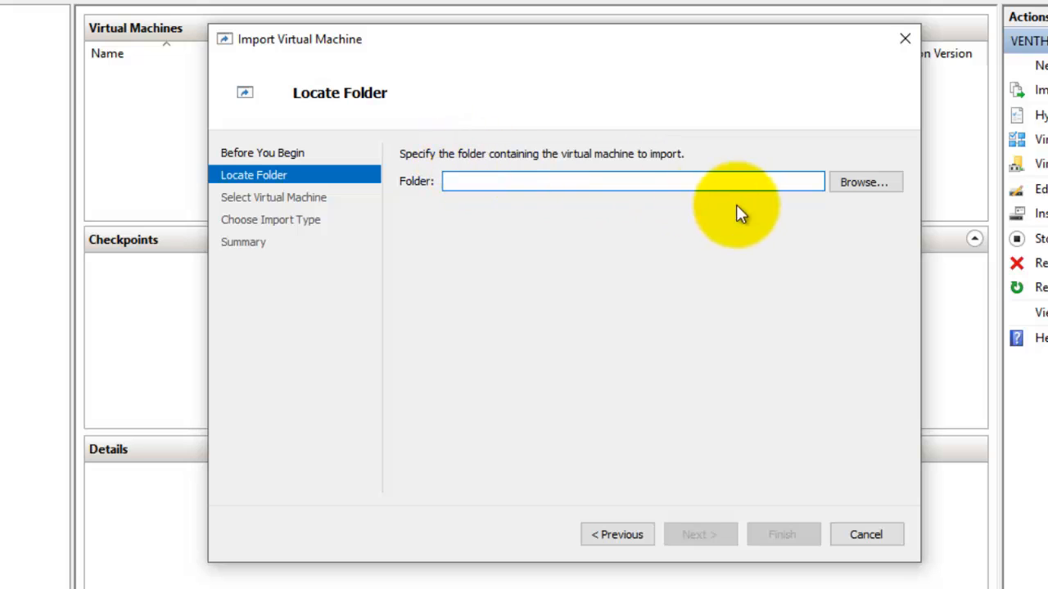
{"action": "left_click", "coordinate": [866, 182]}
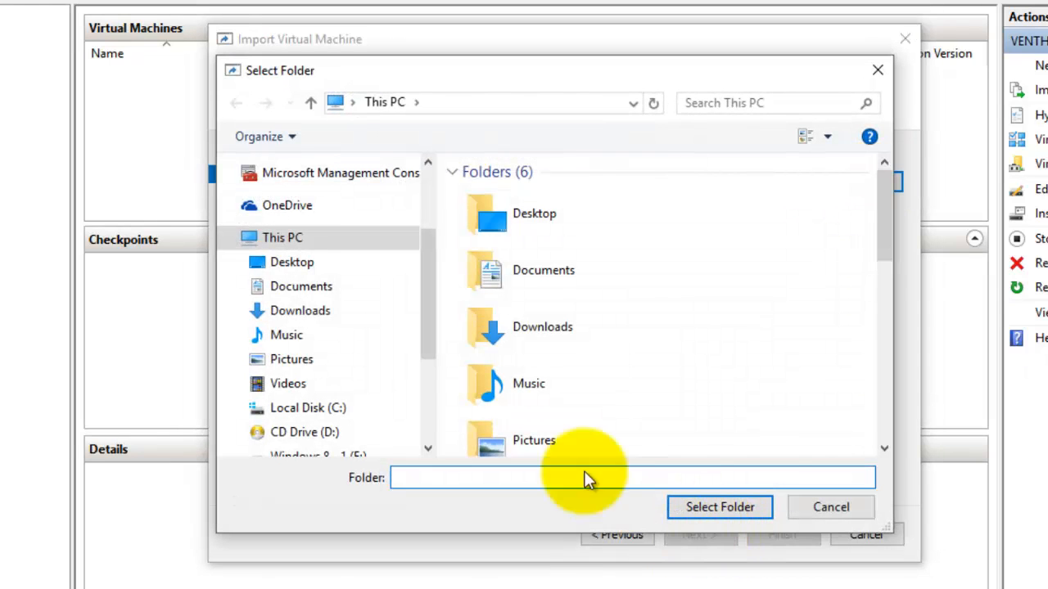
{"action": "left_click_drag", "start_coordinate": [432, 320], "coordinate": [423, 406]}
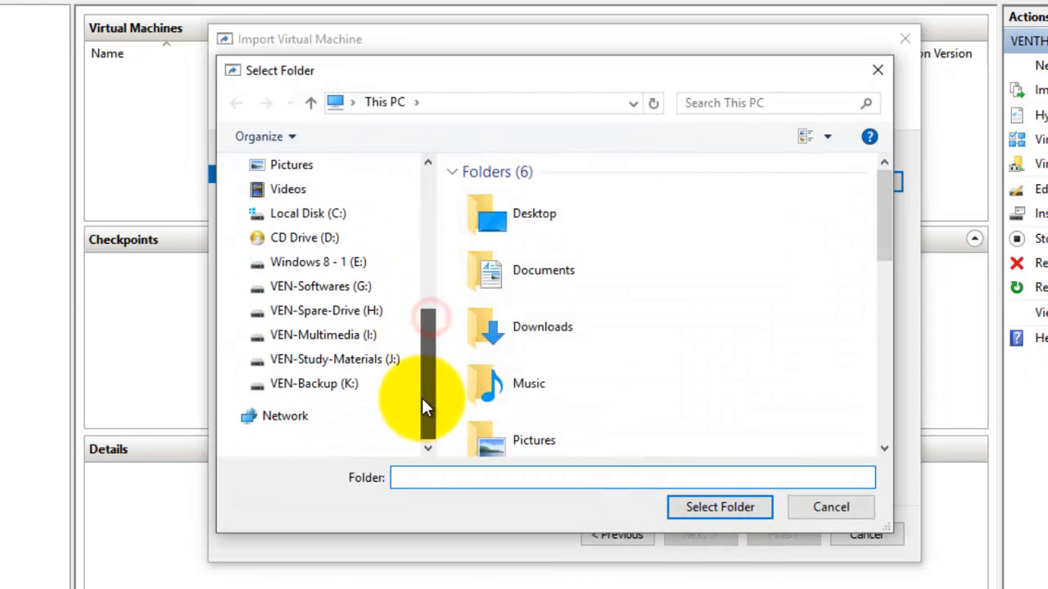
{"action": "left_click", "coordinate": [336, 354]}
{"action": "left_click", "coordinate": [551, 387]}
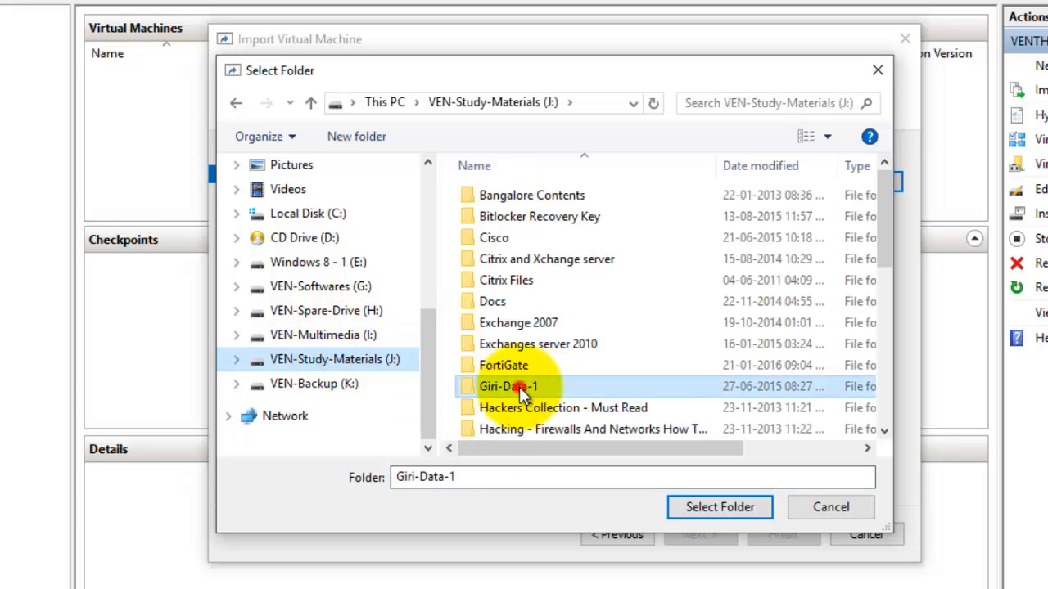
{"action": "type", "text": "vm"}
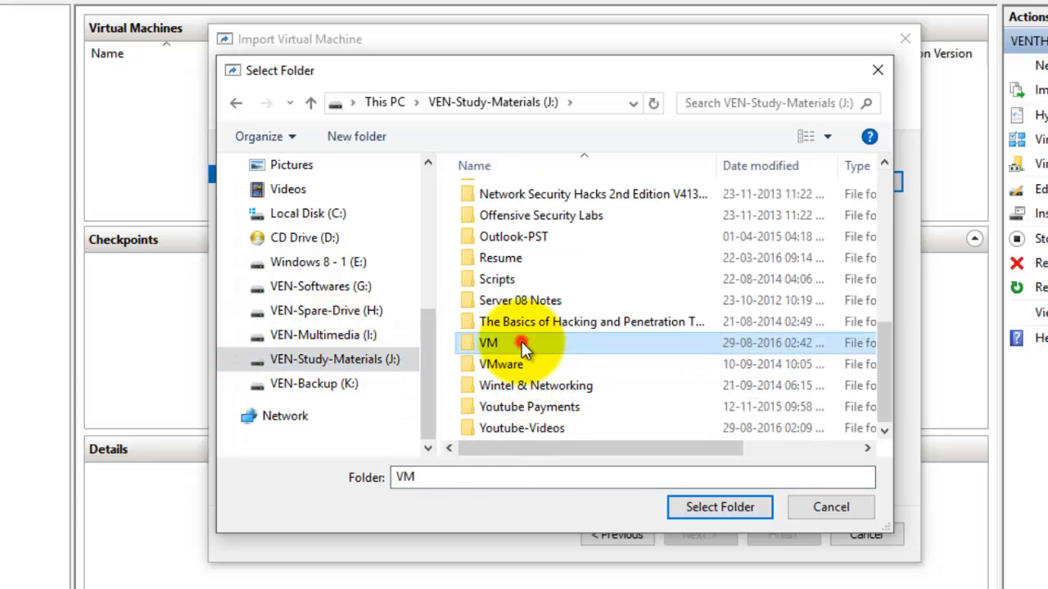
{"action": "double_click", "coordinate": [521, 342]}
Step: Look through the CentOS 7 folder's Snapshots, Virtual Hard Disks and Virtual Machines subfolders while choosing the import folder
{"action": "left_click", "coordinate": [518, 223]}
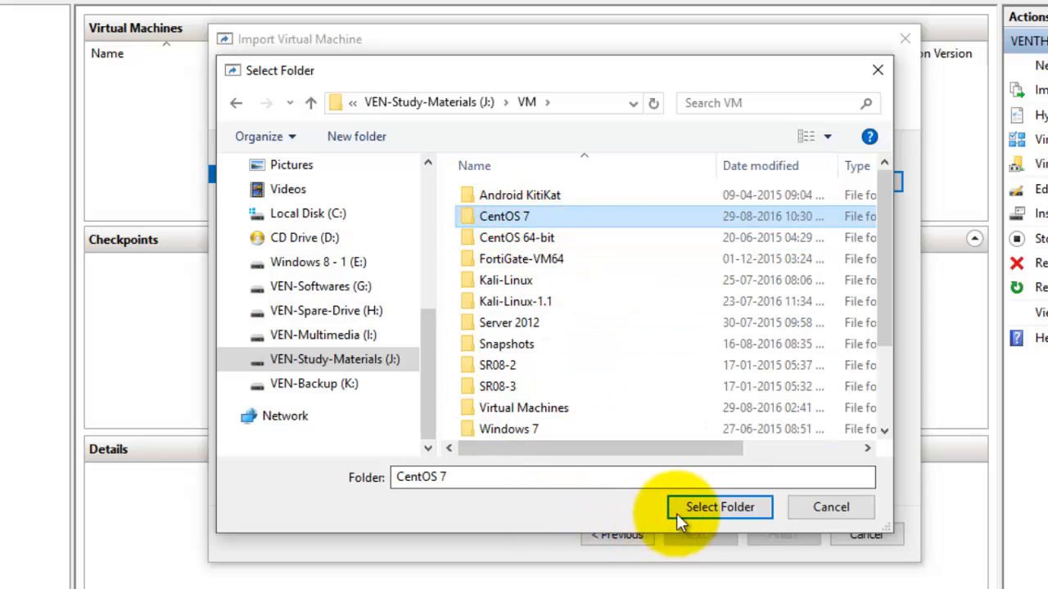
{"action": "double_click", "coordinate": [531, 216]}
{"action": "left_click", "coordinate": [600, 328]}
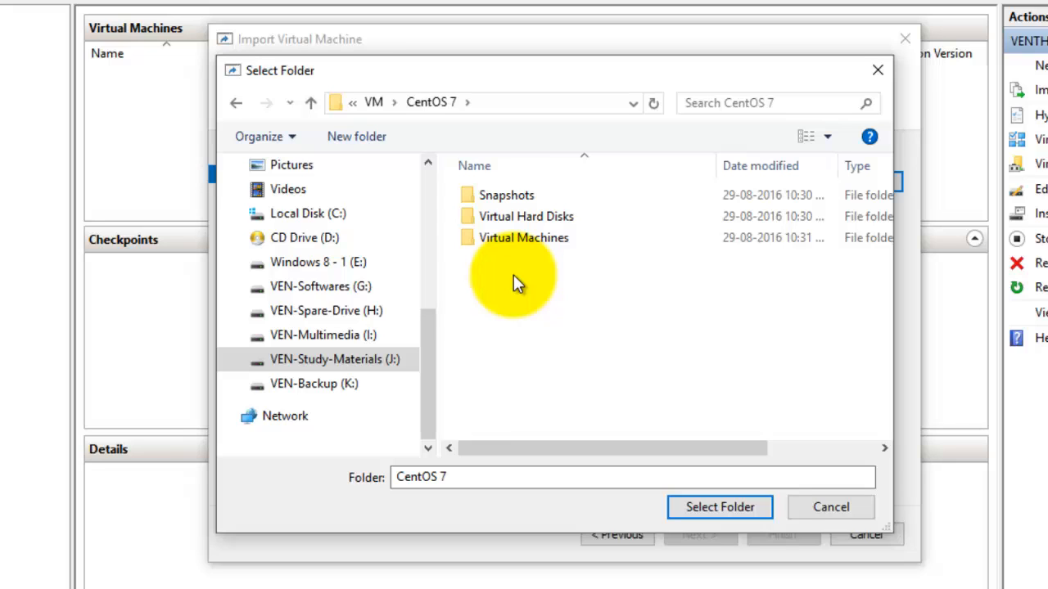
{"action": "left_click", "coordinate": [502, 200]}
{"action": "left_click", "coordinate": [512, 221]}
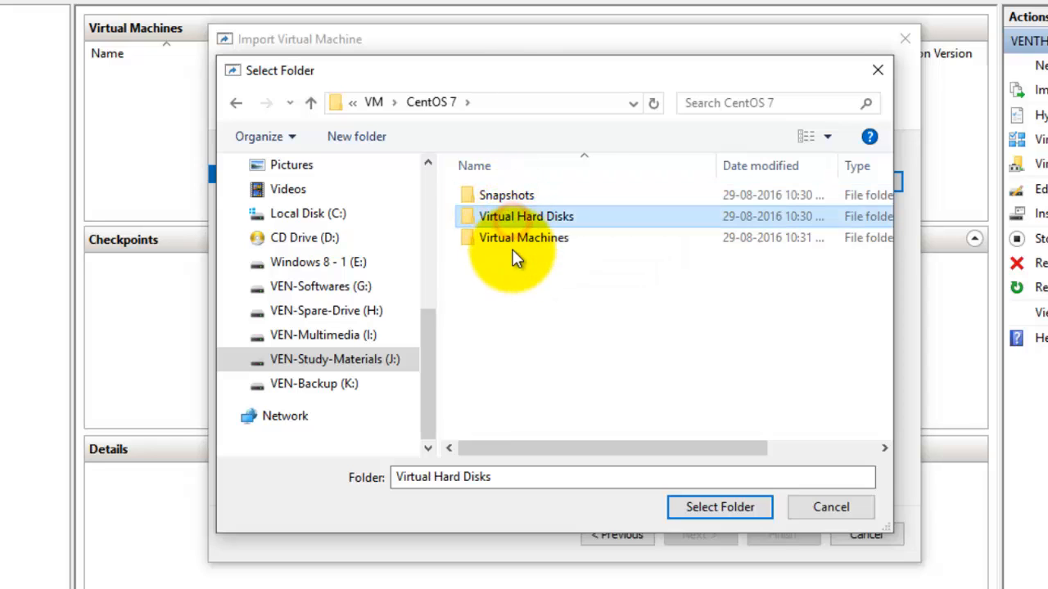
{"action": "left_click", "coordinate": [512, 238]}
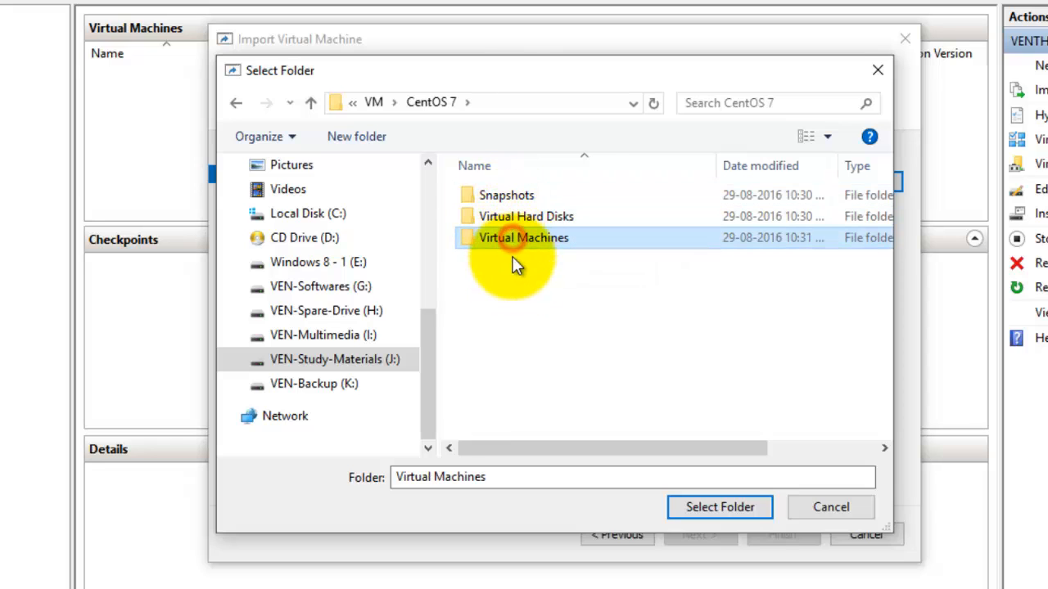
{"action": "left_click", "coordinate": [504, 195]}
{"action": "double_click", "coordinate": [505, 197]}
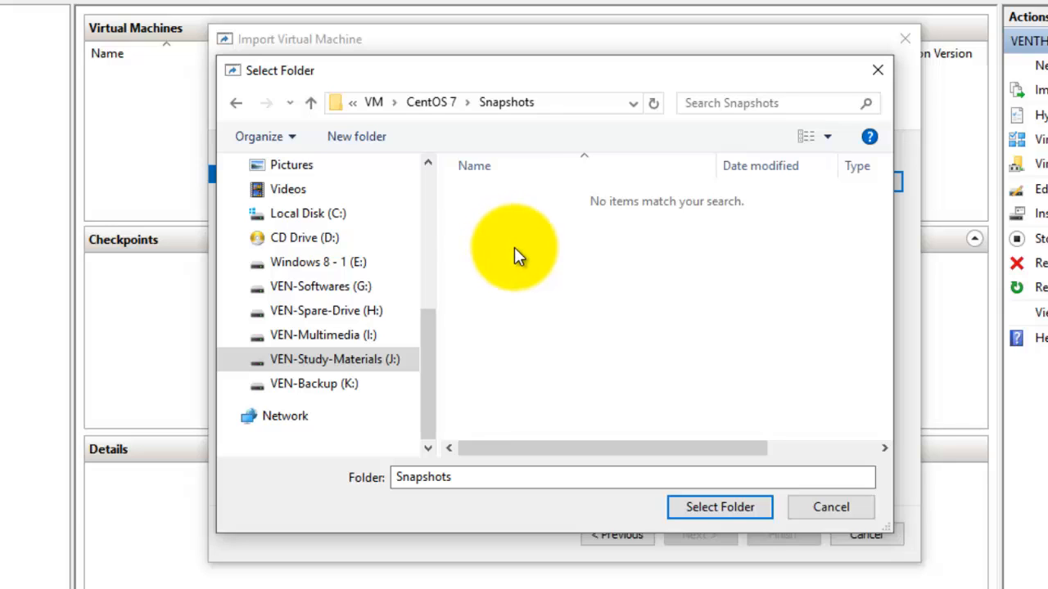
{"action": "key", "text": "BackSpace"}
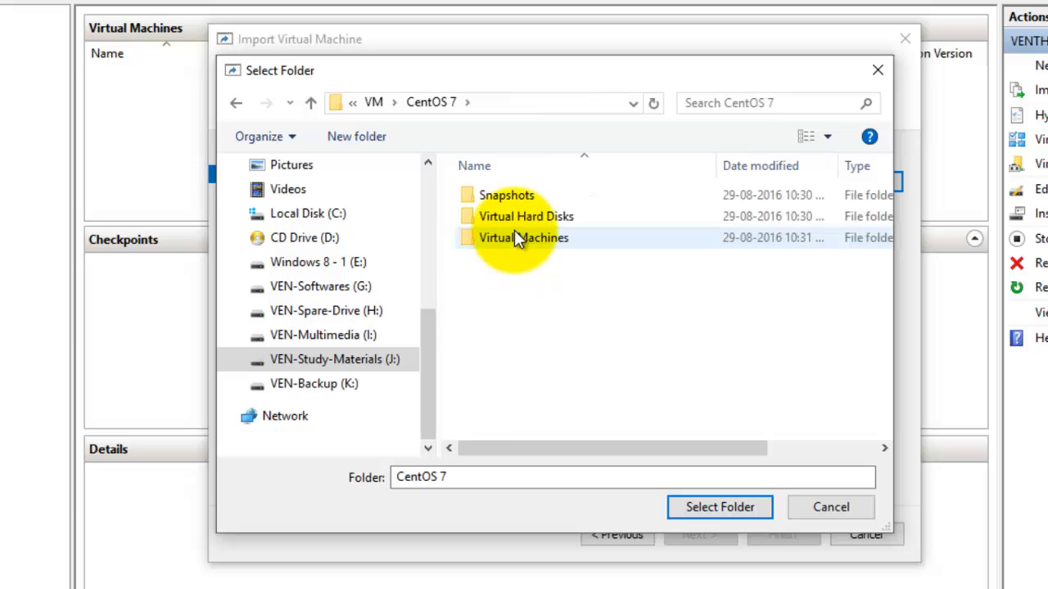
{"action": "double_click", "coordinate": [520, 214]}
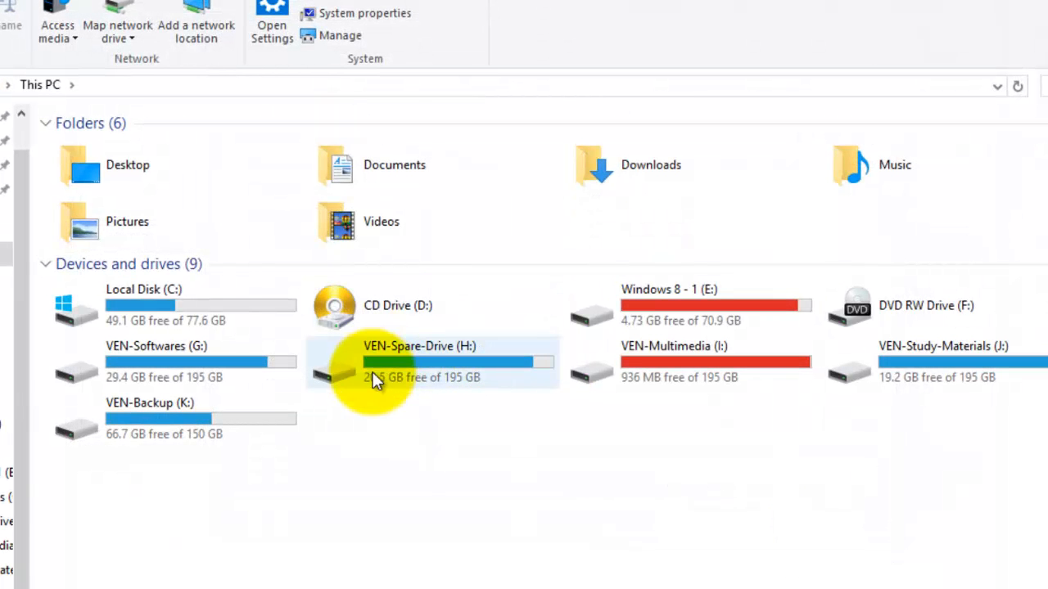
Step: Switch to File Explorer and examine the virtual disk file in J:\VM\CentOS 7\Virtual Hard Disks
{"action": "double_click", "coordinate": [977, 354]}
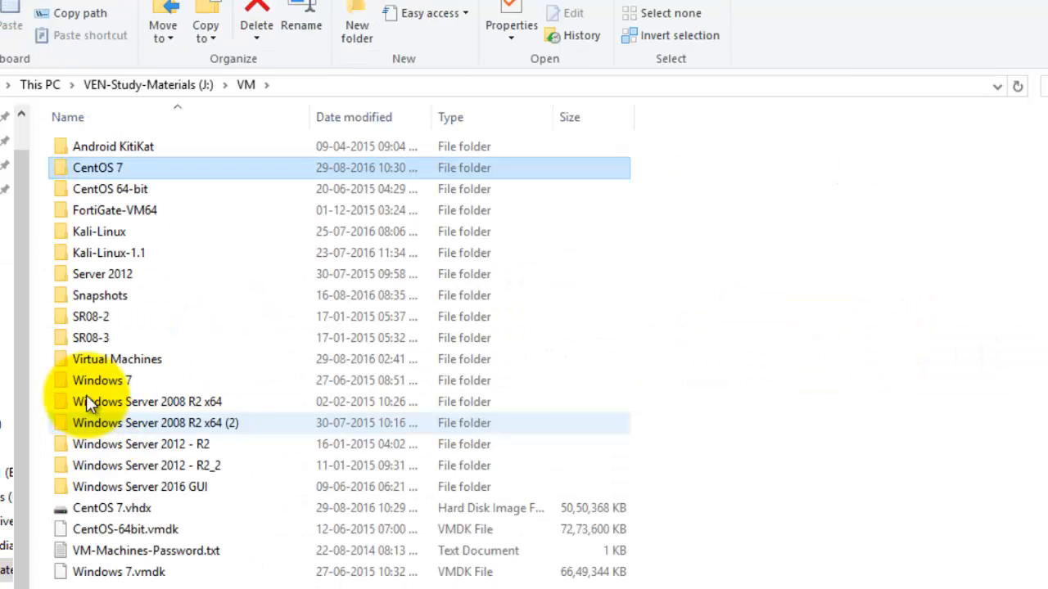
{"action": "left_click", "coordinate": [120, 167]}
{"action": "double_click", "coordinate": [119, 167]}
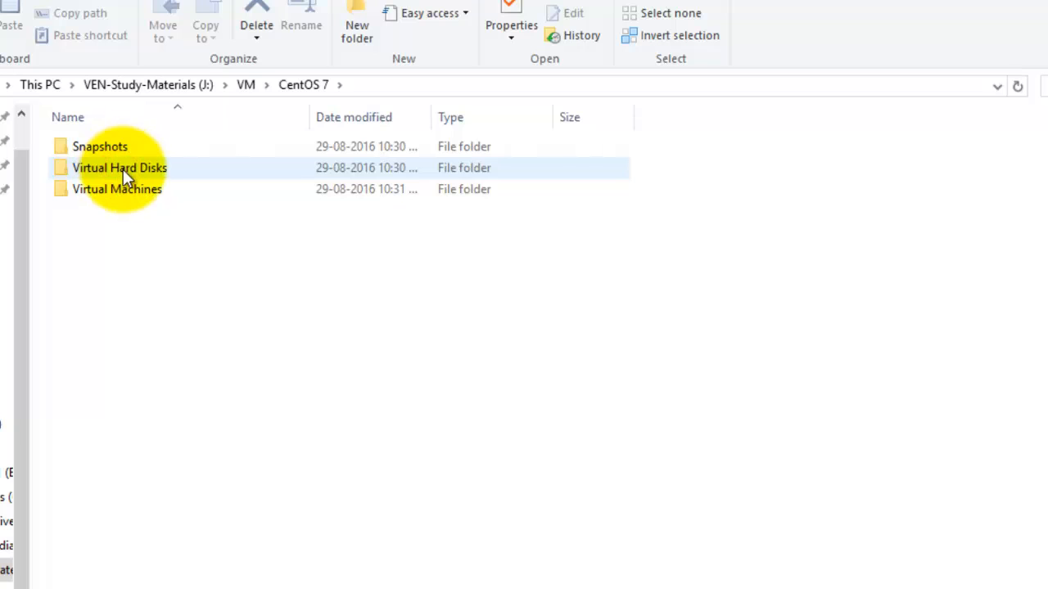
{"action": "double_click", "coordinate": [123, 169]}
{"action": "left_click", "coordinate": [128, 147]}
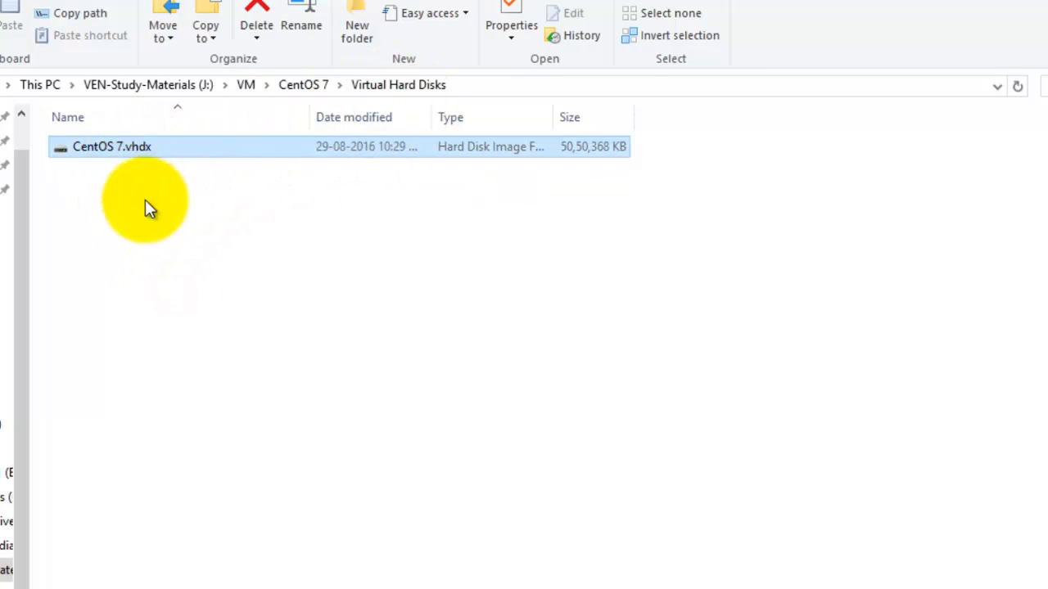
{"action": "left_click", "coordinate": [158, 253]}
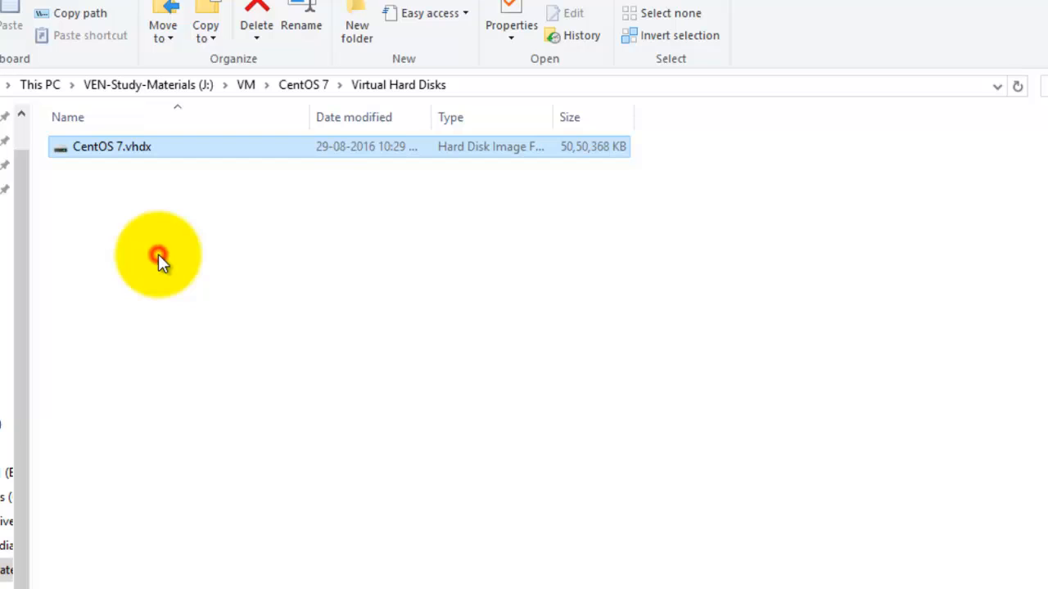
{"action": "left_click", "coordinate": [127, 146]}
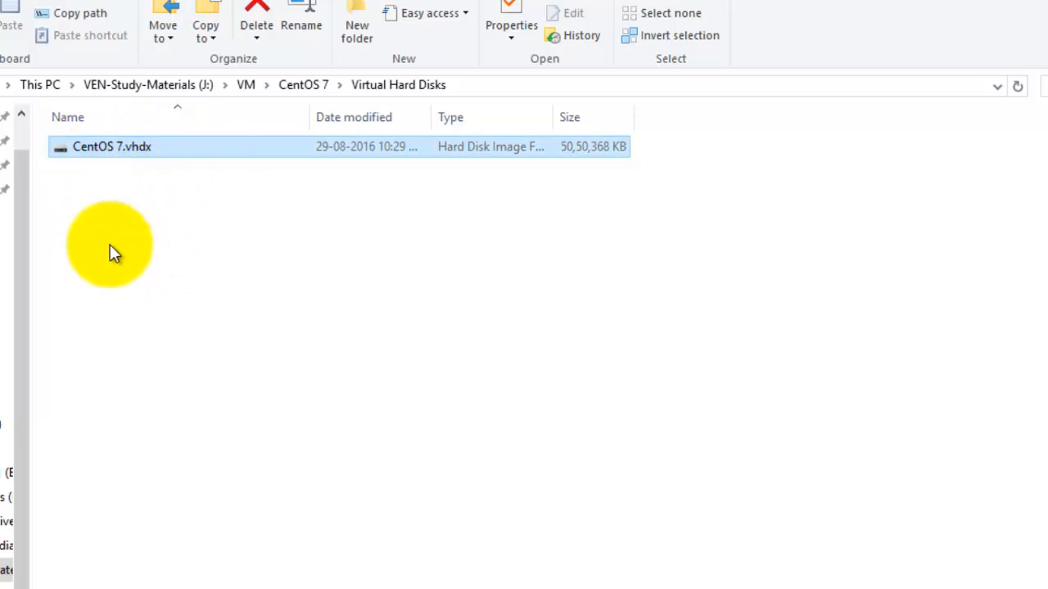
{"action": "left_click", "coordinate": [117, 266]}
Step: Examine the configuration files in the Virtual Machines subfolder of CentOS 7
{"action": "key", "text": "BackSpace"}
{"action": "double_click", "coordinate": [108, 189]}
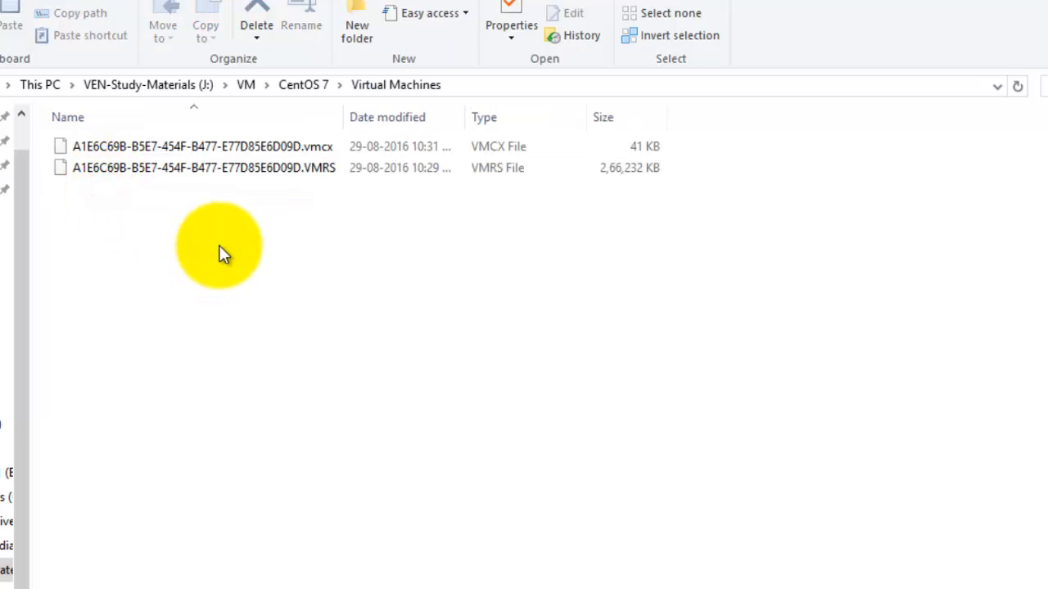
{"action": "left_click", "coordinate": [229, 152]}
{"action": "left_click", "coordinate": [230, 168]}
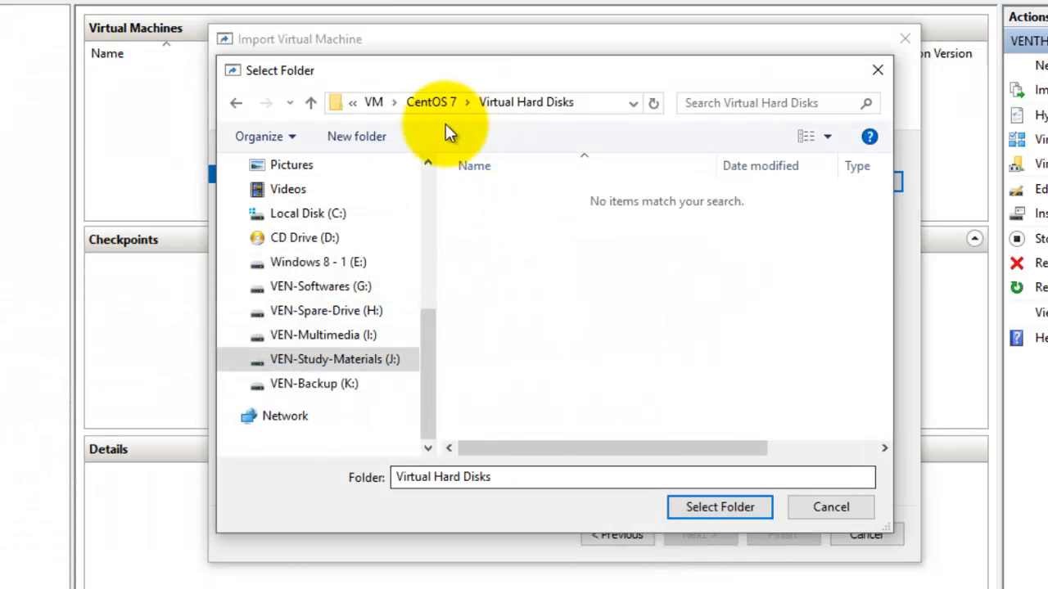
Step: Back in the Hyper-V import wizard, choose J:\VM\CentOS 7\ as the folder to import from and continue
{"action": "left_click", "coordinate": [421, 104]}
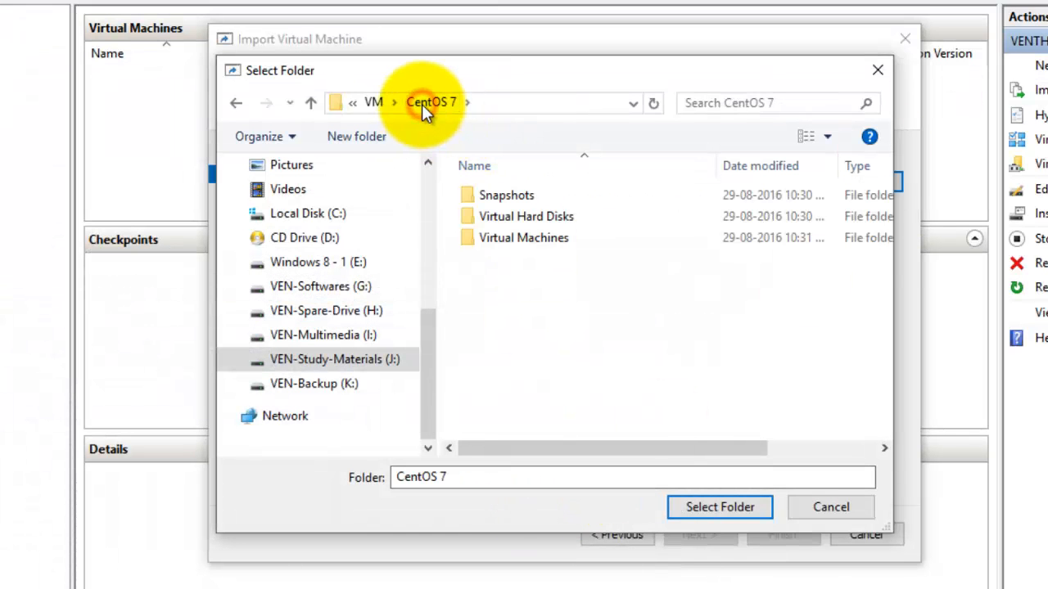
{"action": "left_click", "coordinate": [376, 104]}
{"action": "left_click", "coordinate": [509, 216]}
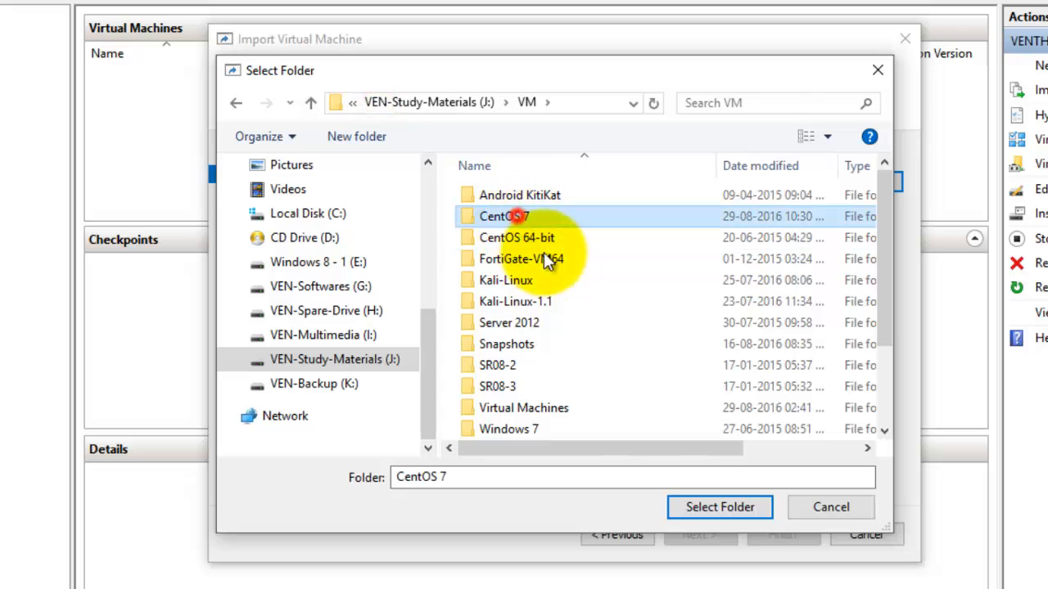
{"action": "left_click", "coordinate": [713, 510]}
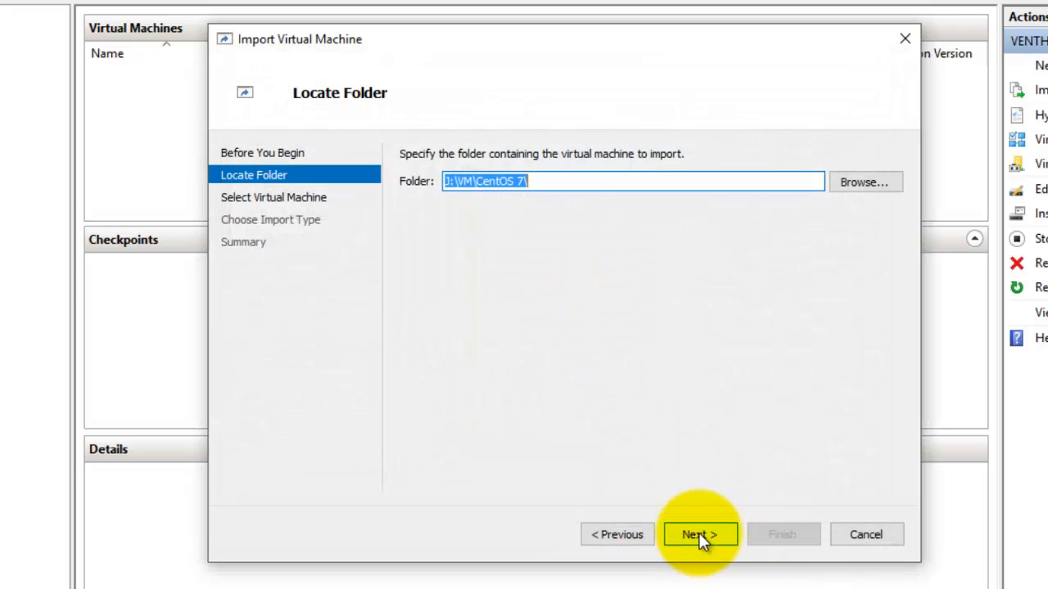
{"action": "left_click", "coordinate": [697, 533]}
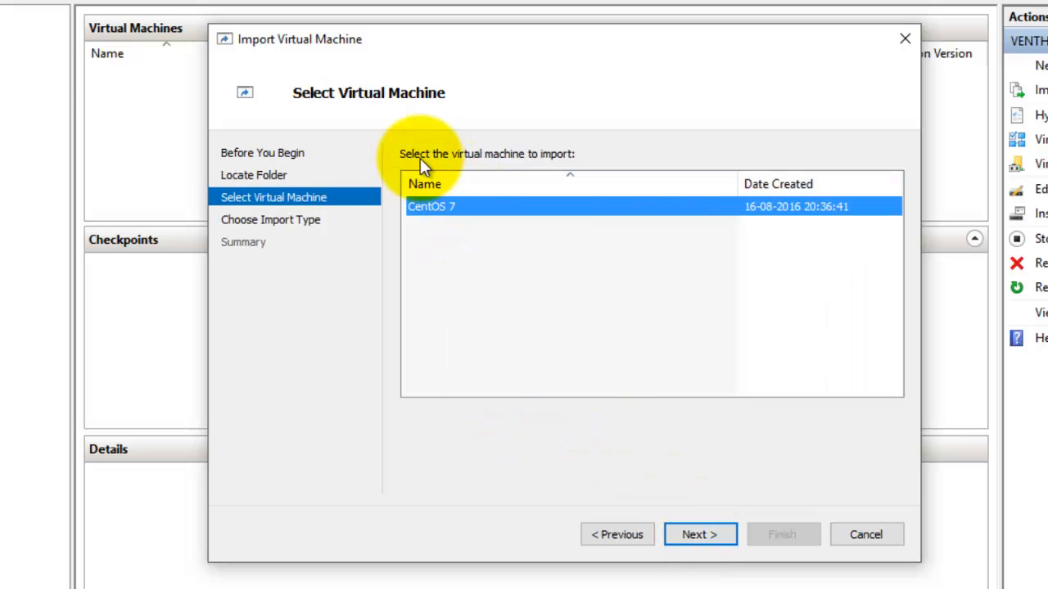
Step: Select the CentOS 7 virtual machine for import and continue to the import type choice
{"action": "left_click", "coordinate": [465, 235]}
{"action": "left_click", "coordinate": [449, 204]}
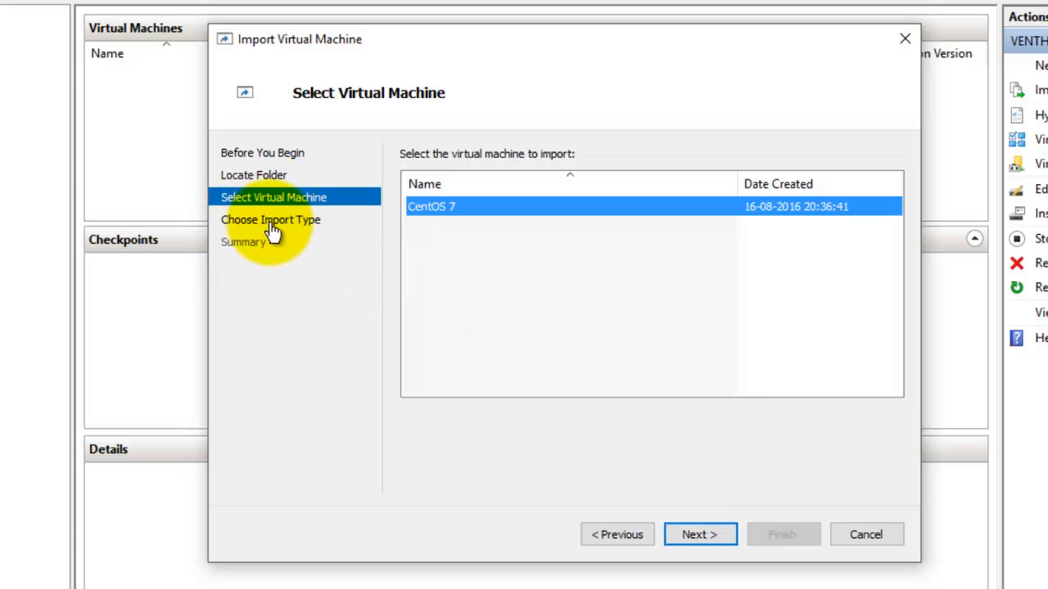
{"action": "left_click", "coordinate": [697, 535]}
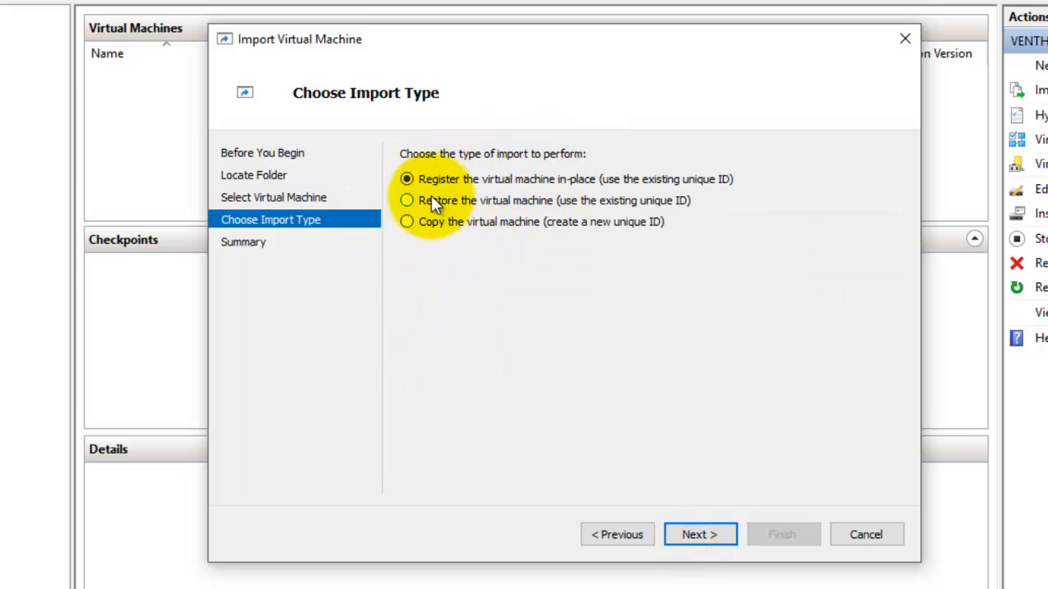
Step: Set the import type to restore the virtual machine with its existing unique ID and accept the default configuration folders
{"action": "left_click", "coordinate": [406, 200]}
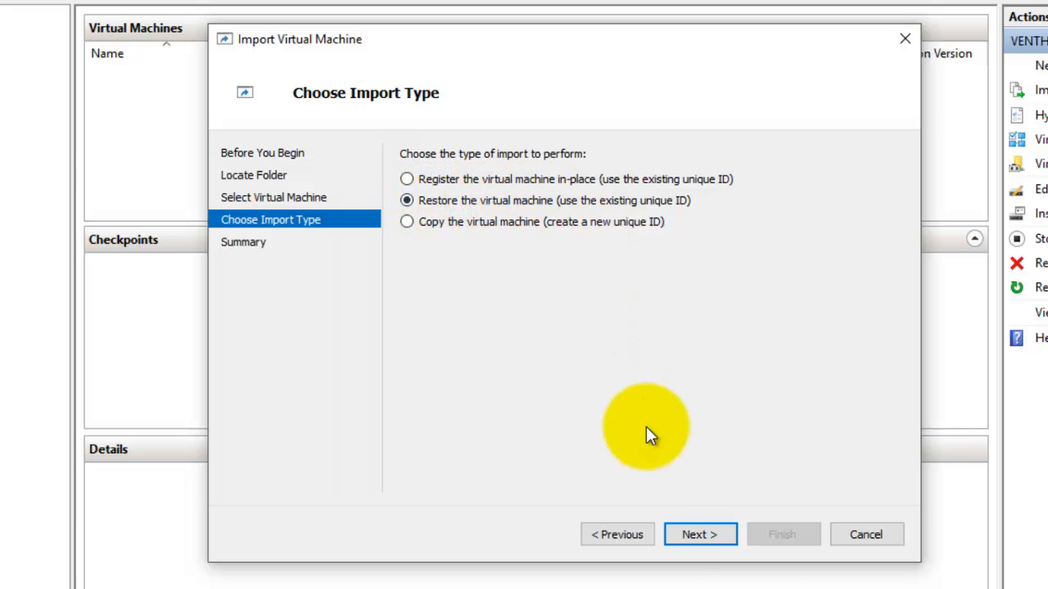
{"action": "left_click", "coordinate": [703, 533]}
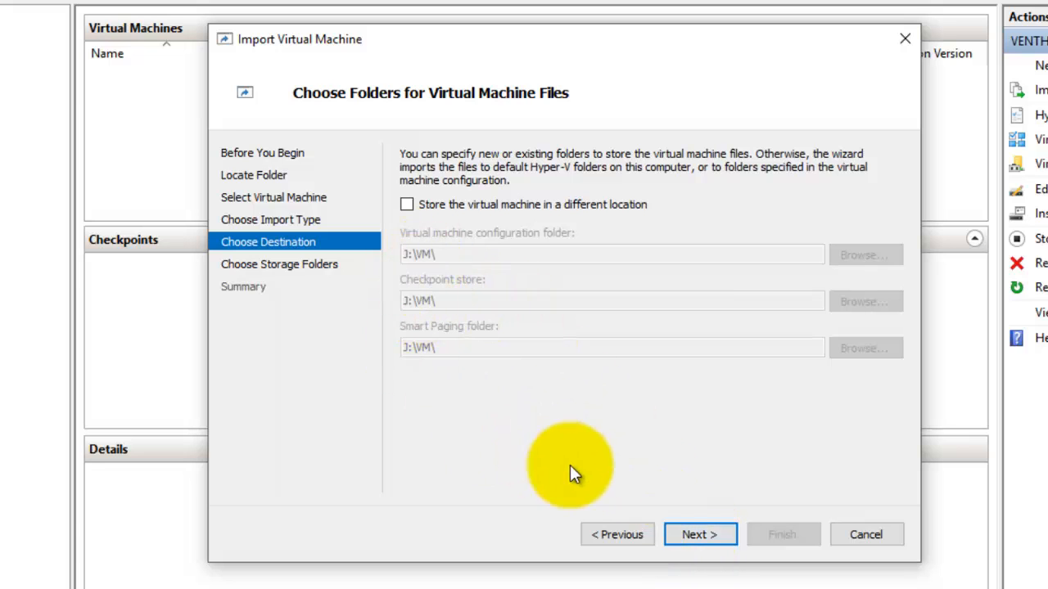
{"action": "left_click", "coordinate": [701, 535]}
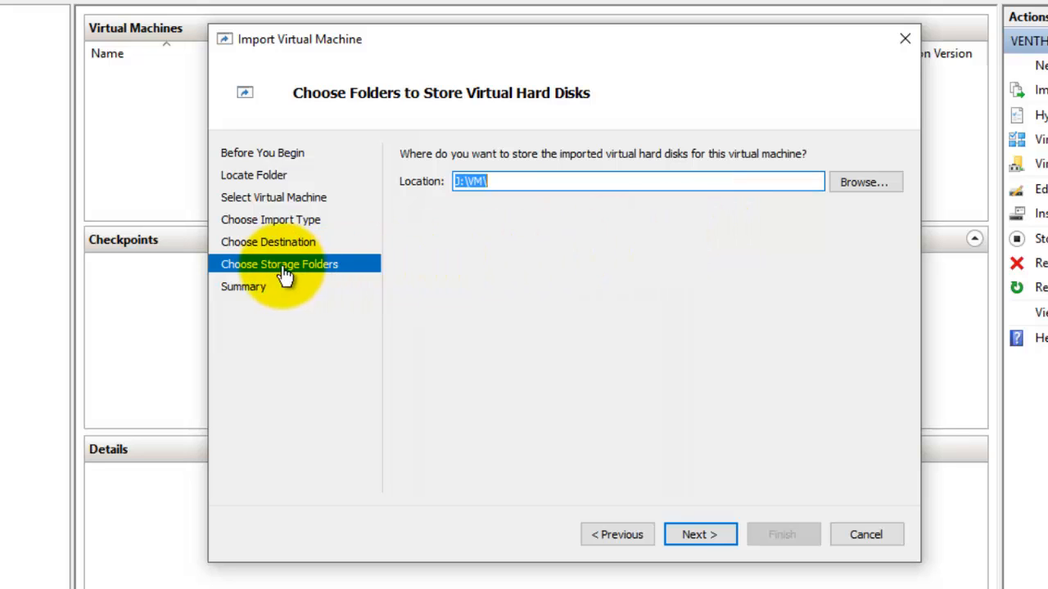
Step: Keep J:\VM\ as the storage location for the imported virtual hard disks and continue
{"action": "left_click", "coordinate": [508, 180]}
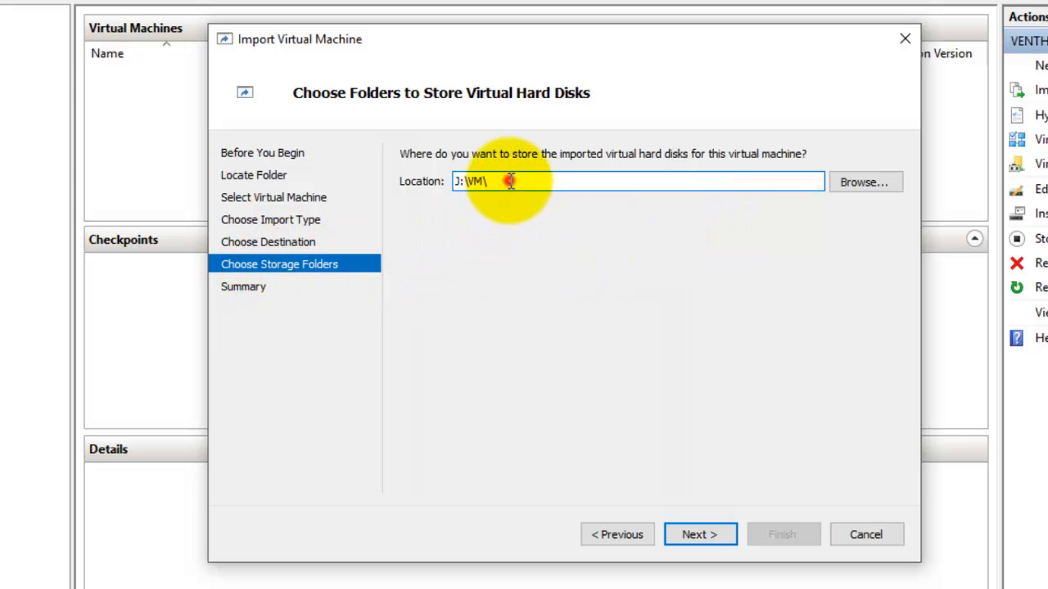
{"action": "left_click_drag", "start_coordinate": [495, 177], "coordinate": [432, 181]}
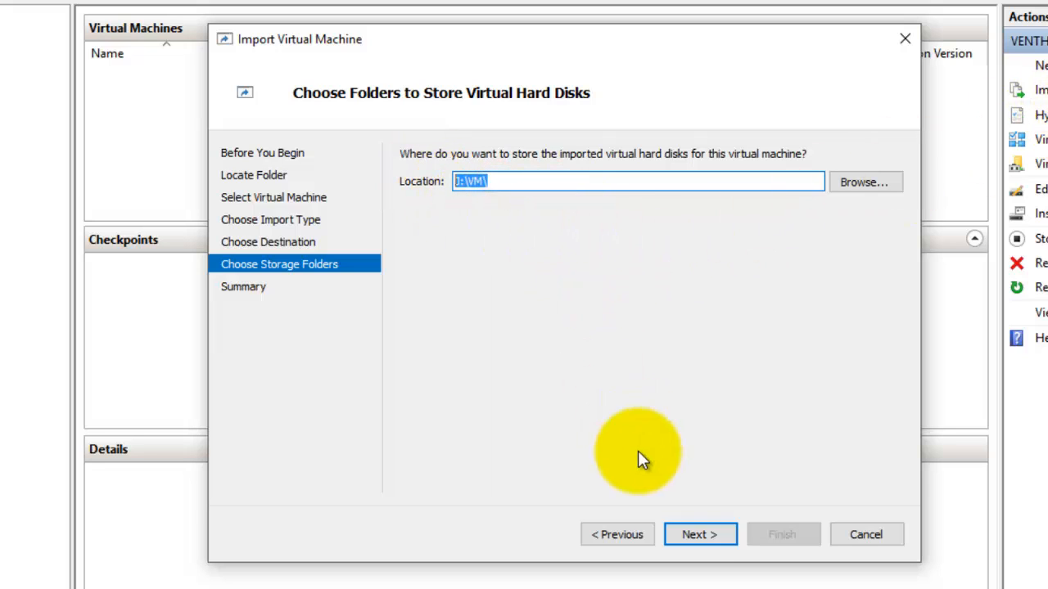
{"action": "left_click", "coordinate": [700, 534]}
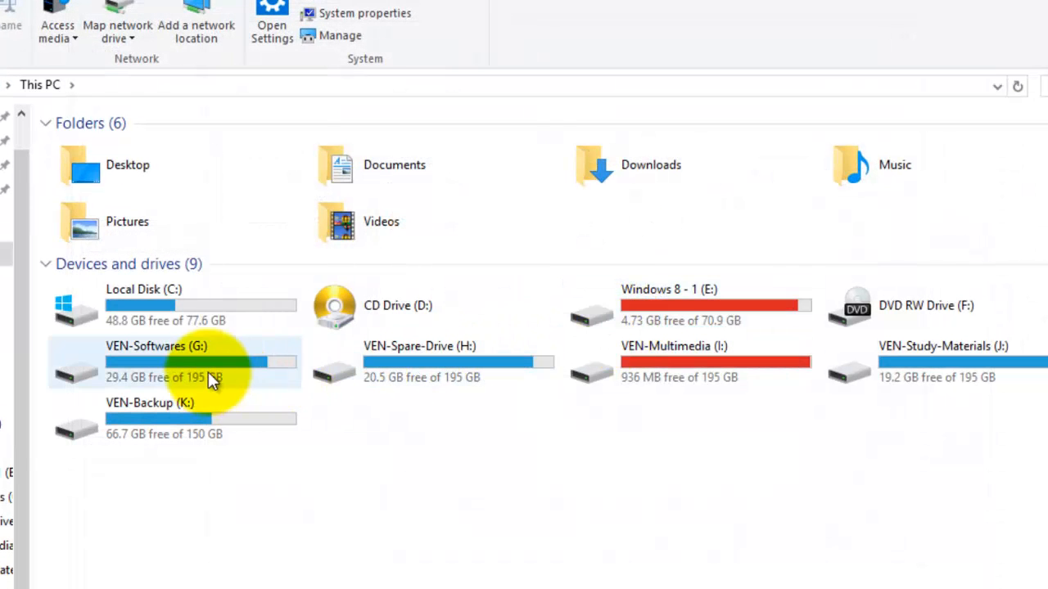
Step: Switch to File Explorer, open the VM folder on the J: drive and examine the CentOS 7.vhdx file there
{"action": "double_click", "coordinate": [895, 373]}
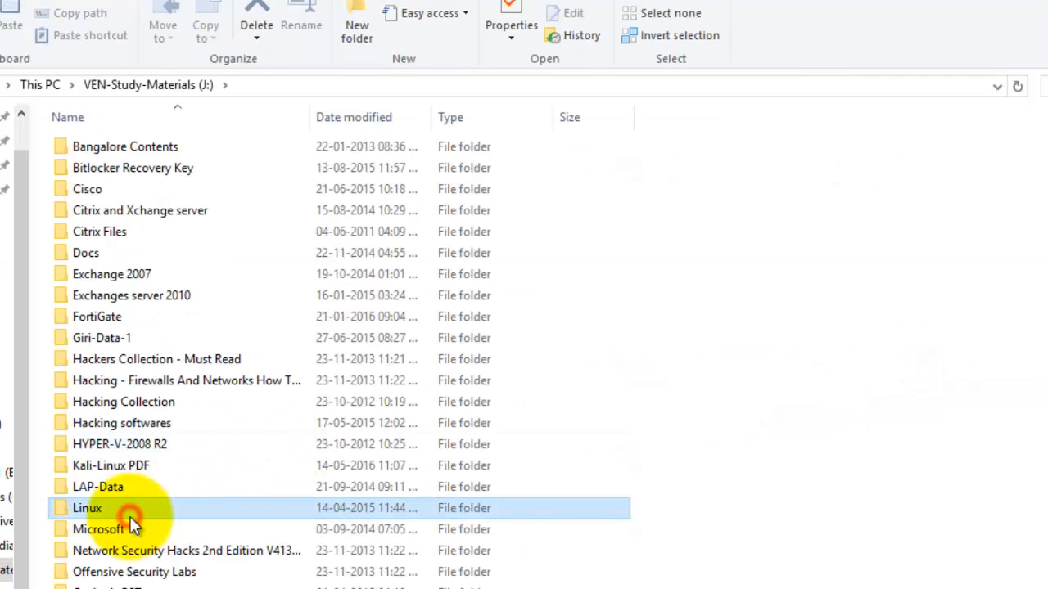
{"action": "key", "text": "v"}
{"action": "key", "text": "Return"}
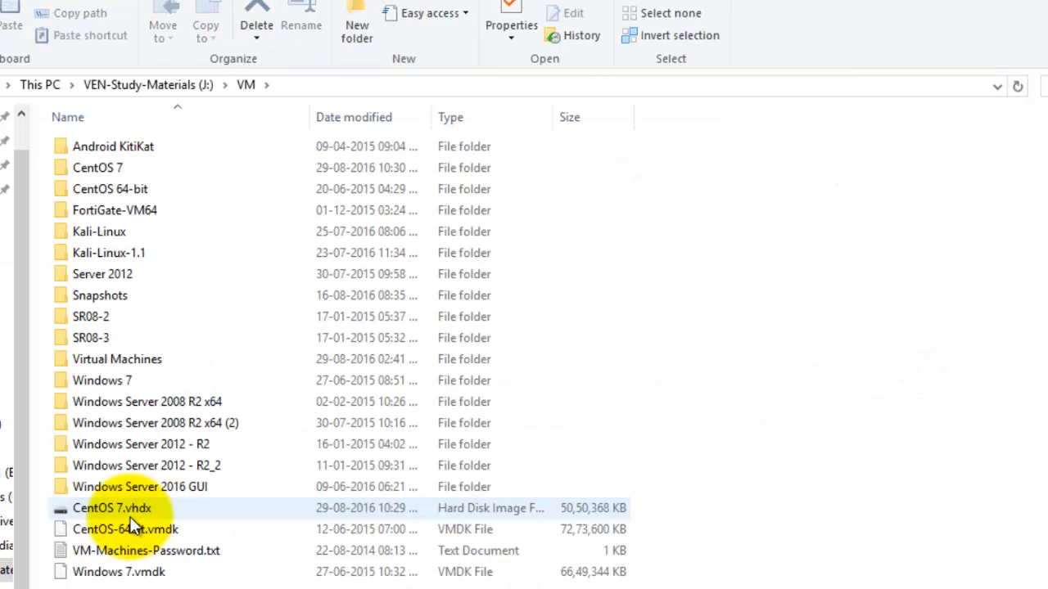
{"action": "left_click", "coordinate": [118, 504]}
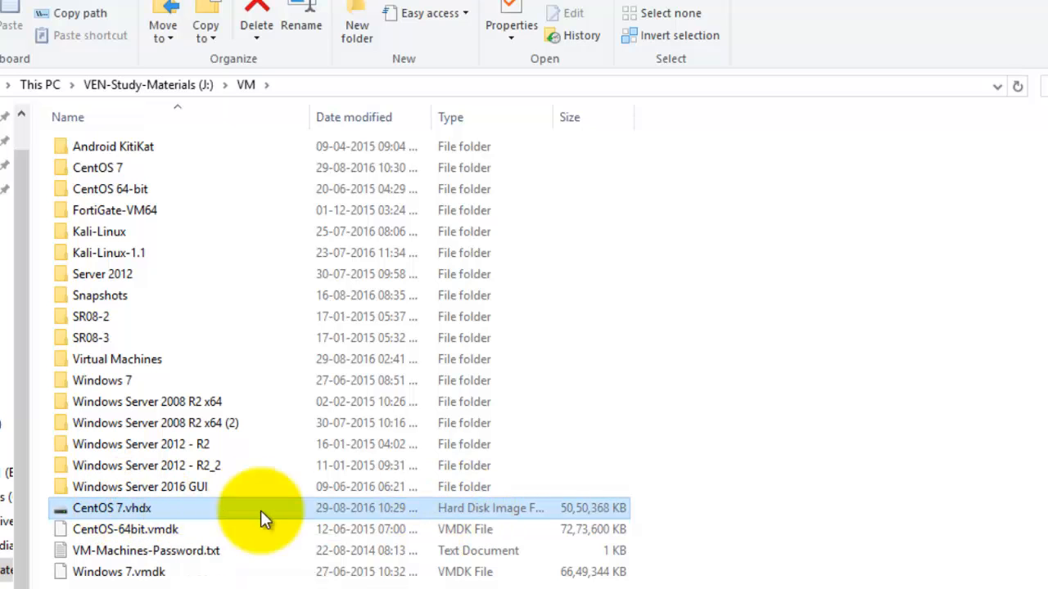
{"action": "left_click", "coordinate": [135, 586]}
{"action": "left_click", "coordinate": [123, 508]}
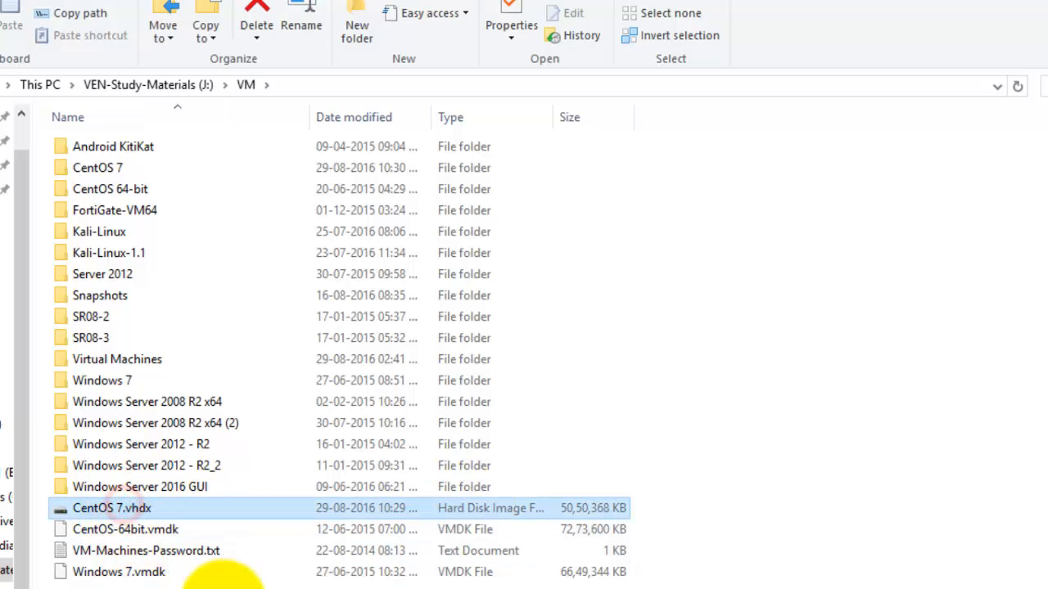
Step: Rename the existing CentOS 7.vhdx file in the VM folder to Old-CentOS 7.vhdx
{"action": "key", "text": "F2"}
{"action": "key", "text": "Home"}
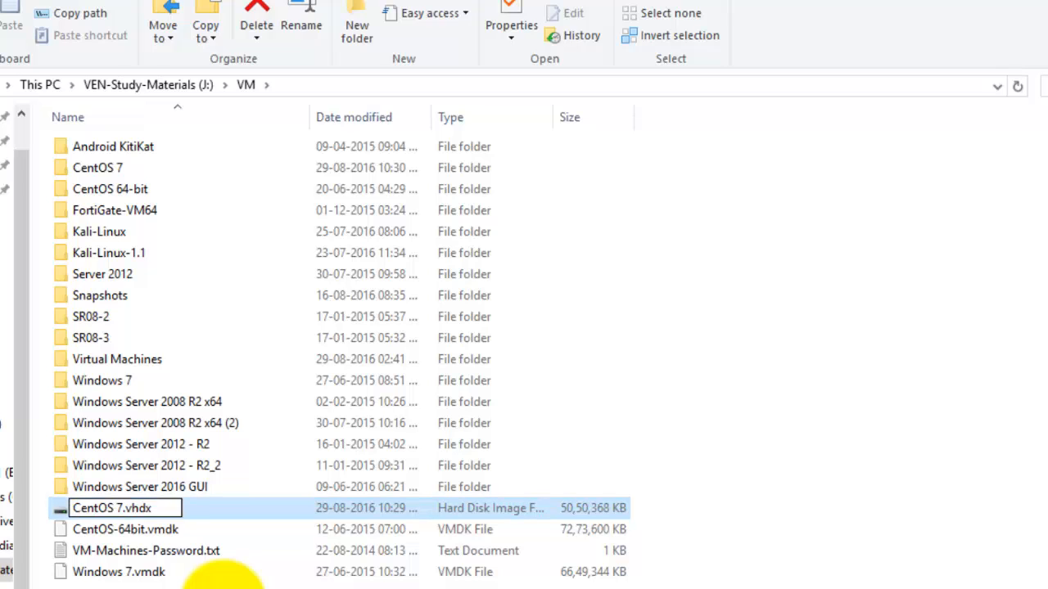
{"action": "type", "text": "Old-"}
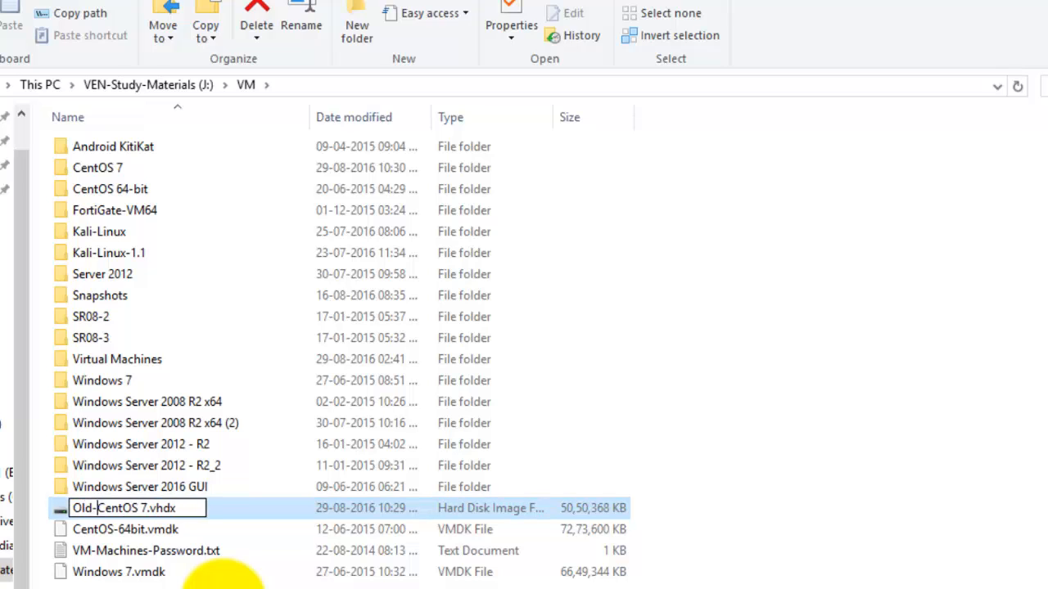
{"action": "left_click", "coordinate": [674, 346]}
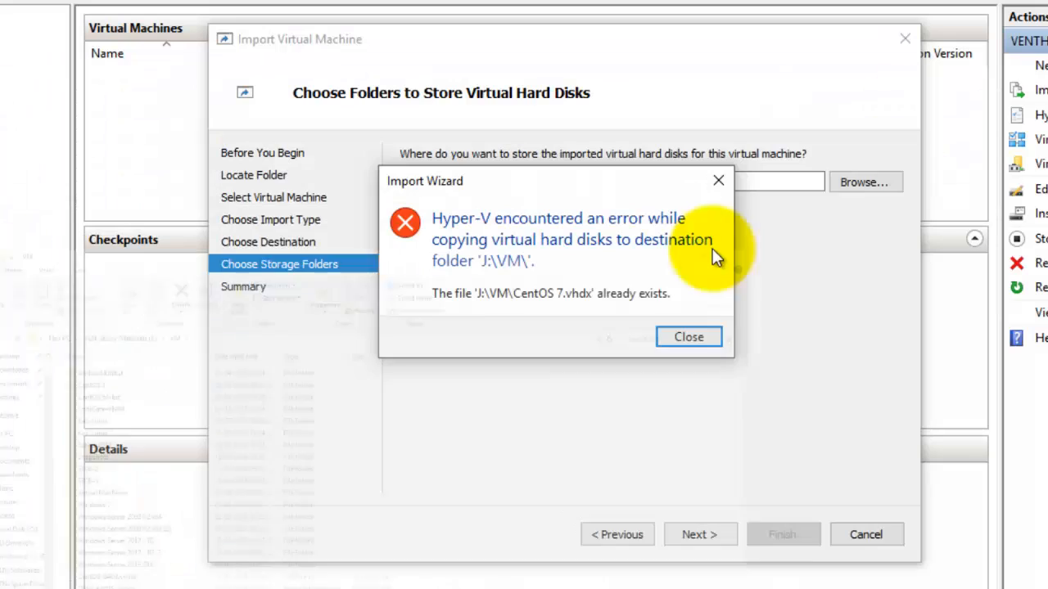
Step: Dismiss the import error and retry with J:\VM\ as disk storage, leaving the network connection set to Not Connected
{"action": "left_click", "coordinate": [686, 336]}
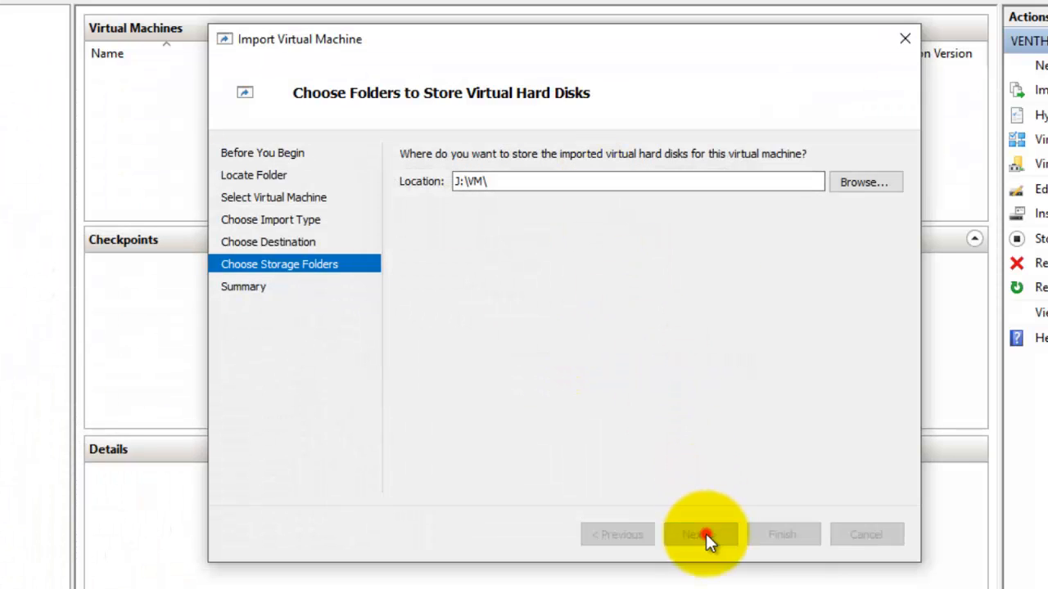
{"action": "left_click", "coordinate": [706, 533]}
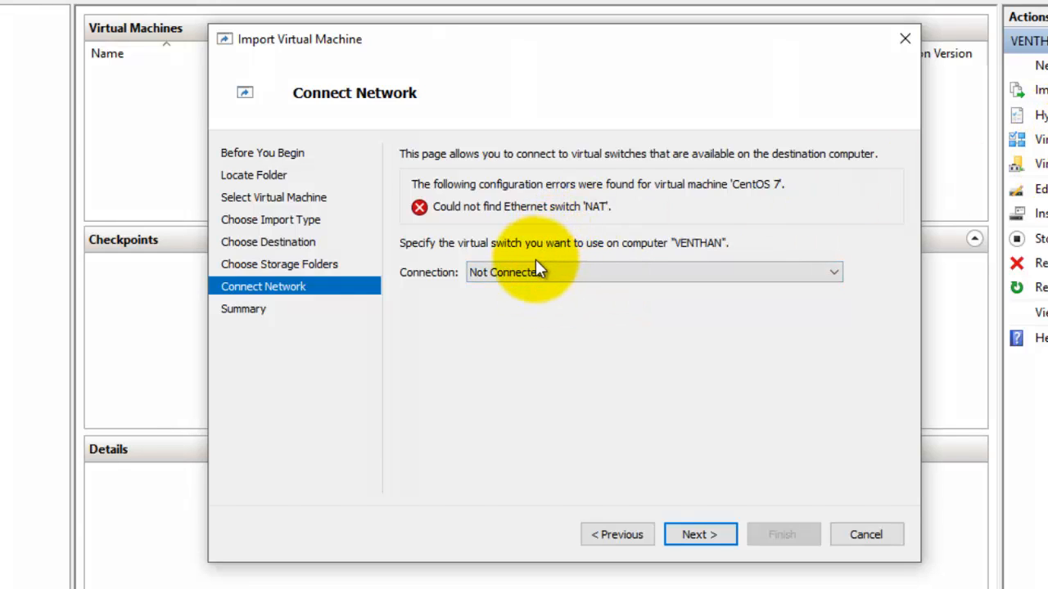
{"action": "left_click", "coordinate": [633, 271]}
{"action": "left_click", "coordinate": [686, 469]}
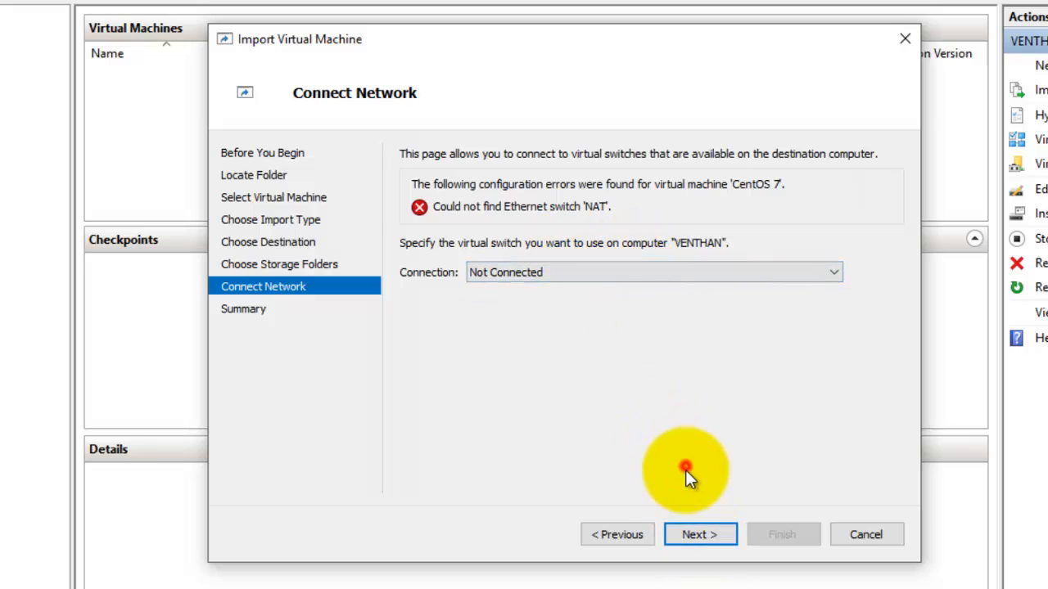
{"action": "left_click", "coordinate": [702, 534]}
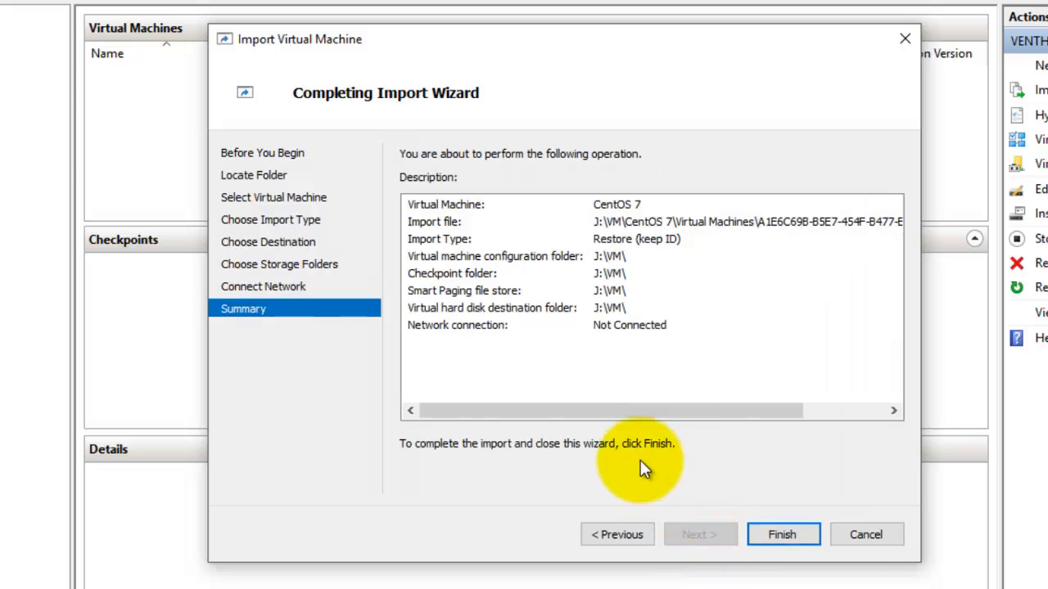
Step: Review the network connection, import file and import type in the summary and finish the CentOS 7 import
{"action": "left_click", "coordinate": [462, 332]}
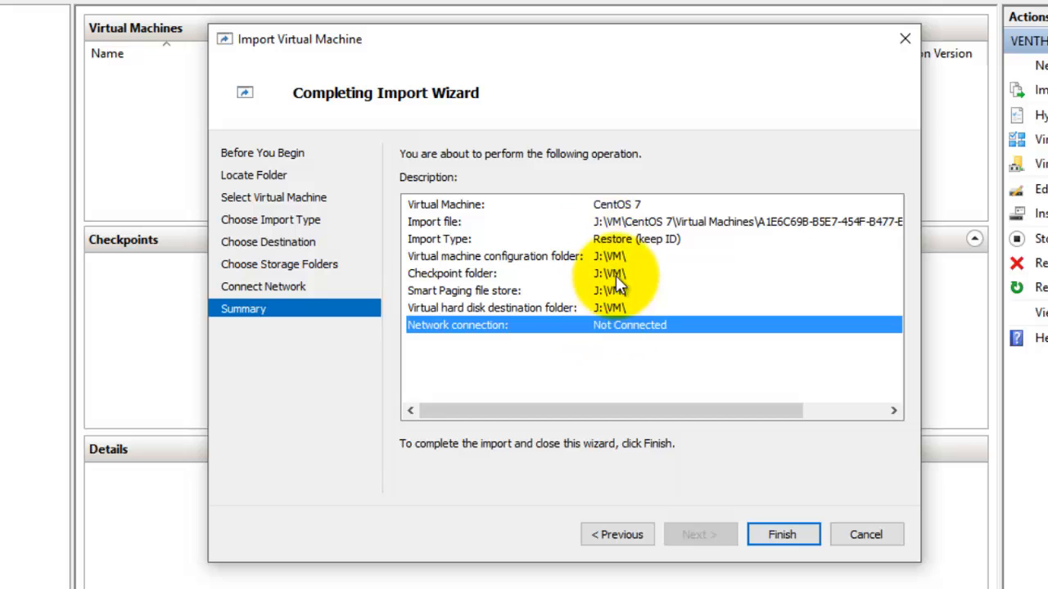
{"action": "left_click", "coordinate": [437, 222]}
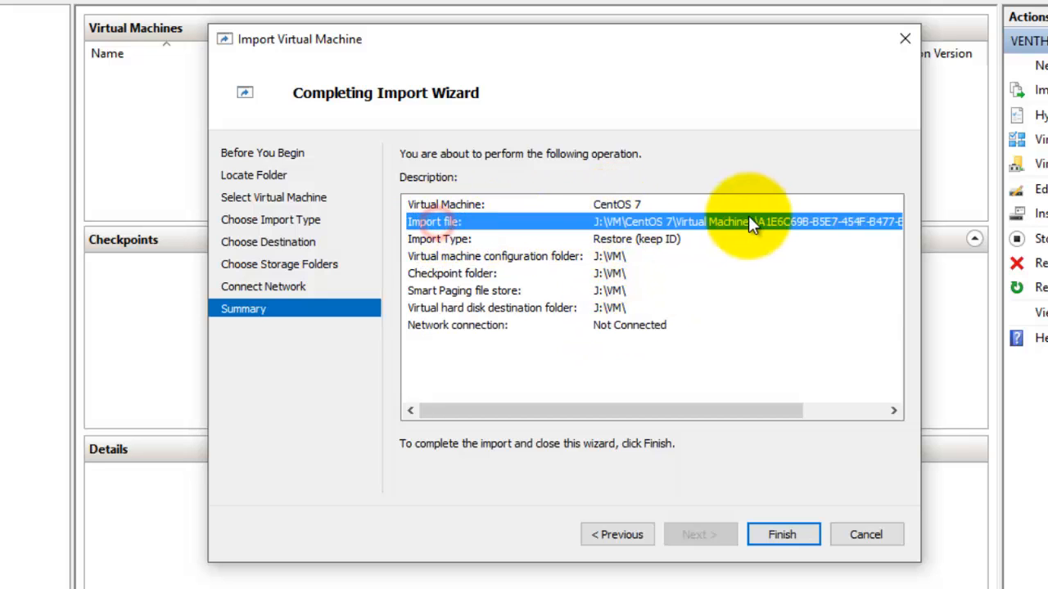
{"action": "left_click_drag", "start_coordinate": [667, 408], "coordinate": [795, 304]}
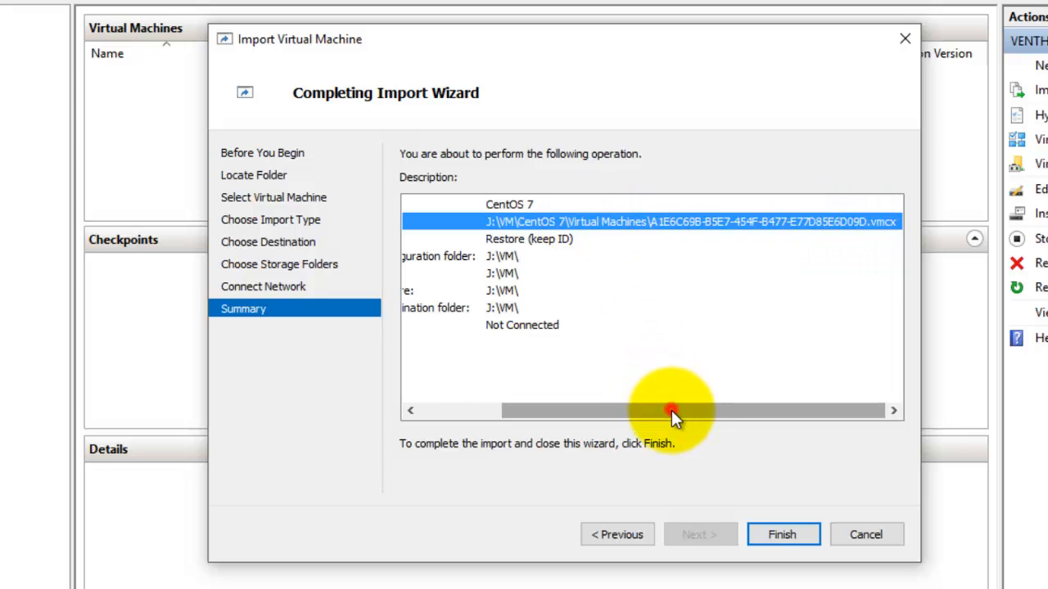
{"action": "left_click_drag", "start_coordinate": [676, 412], "coordinate": [493, 300]}
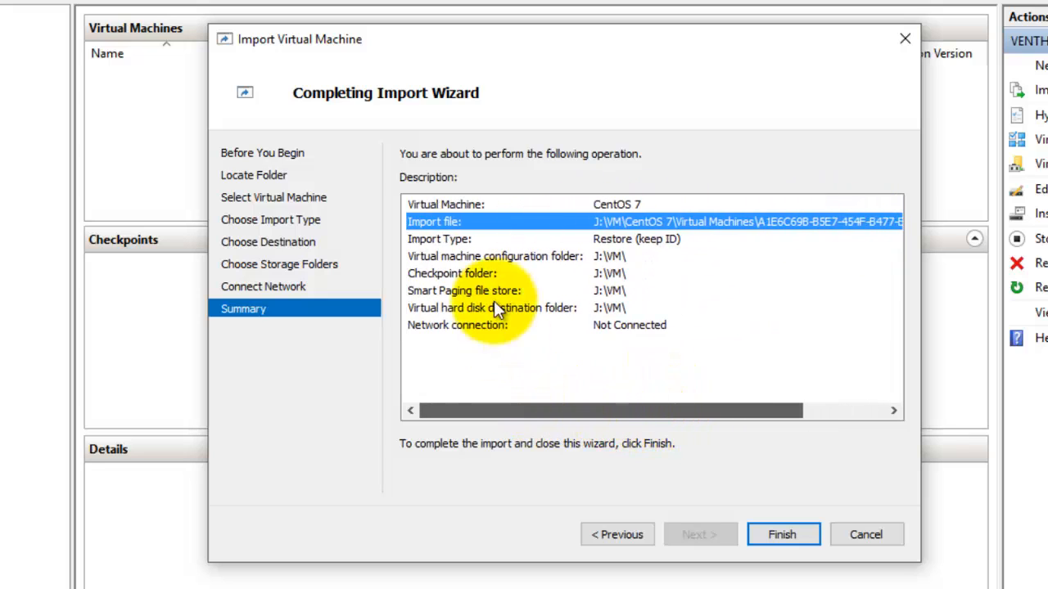
{"action": "left_click", "coordinate": [443, 239]}
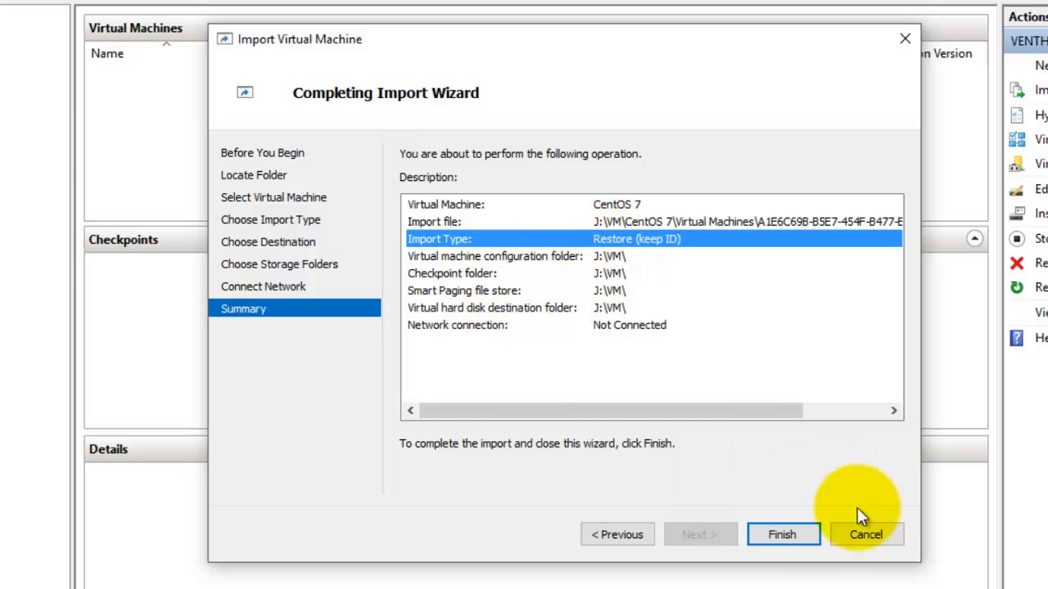
{"action": "left_click", "coordinate": [782, 539]}
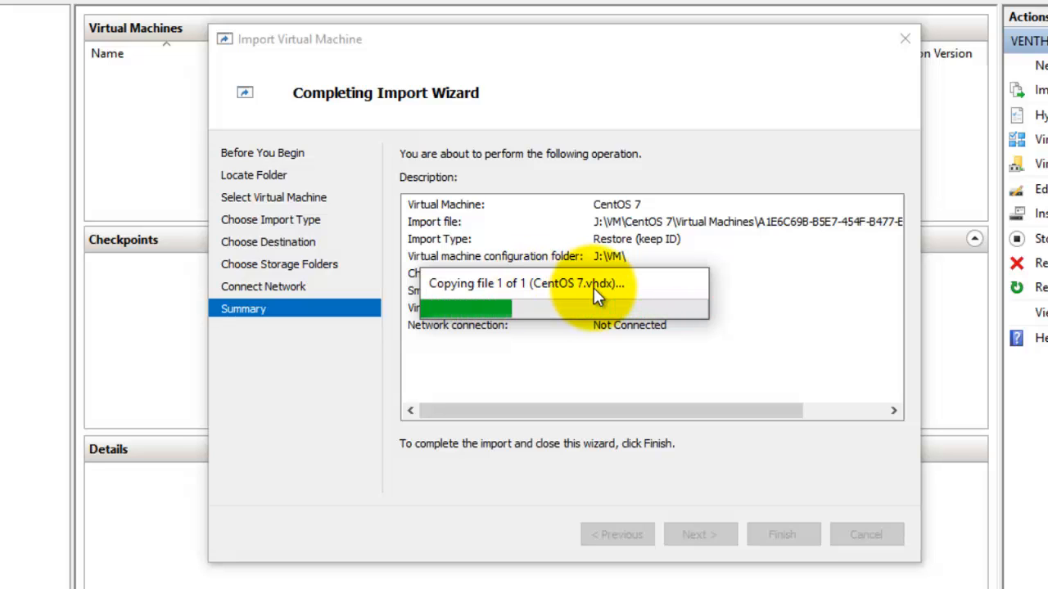
Step: Switch to File Explorer and check the newly copied CentOS 7.vhdx file in the J:\VM folder
{"action": "left_click", "coordinate": [77, 588]}
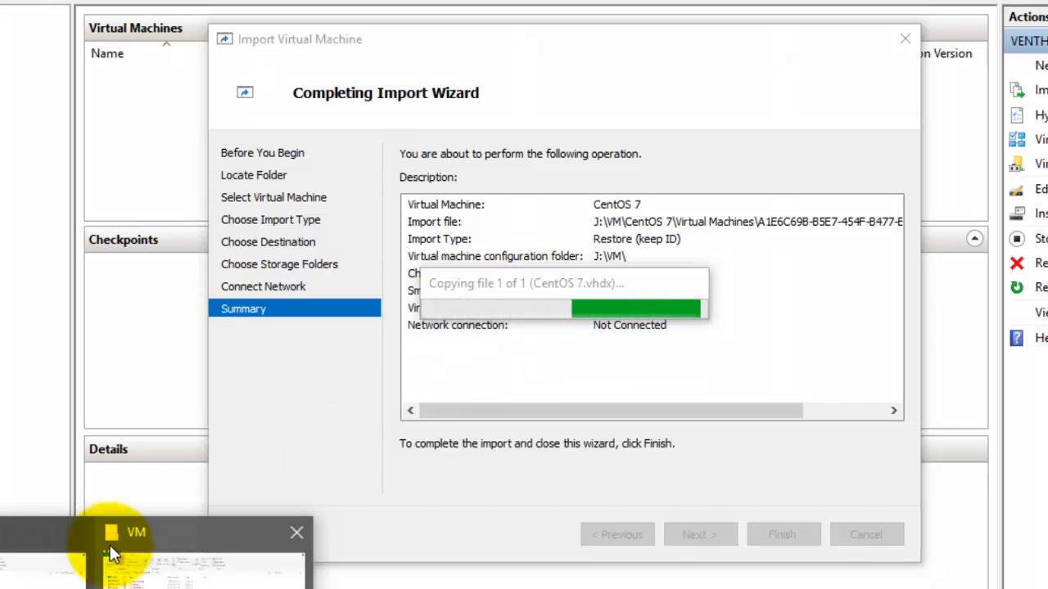
{"action": "left_click", "coordinate": [225, 533]}
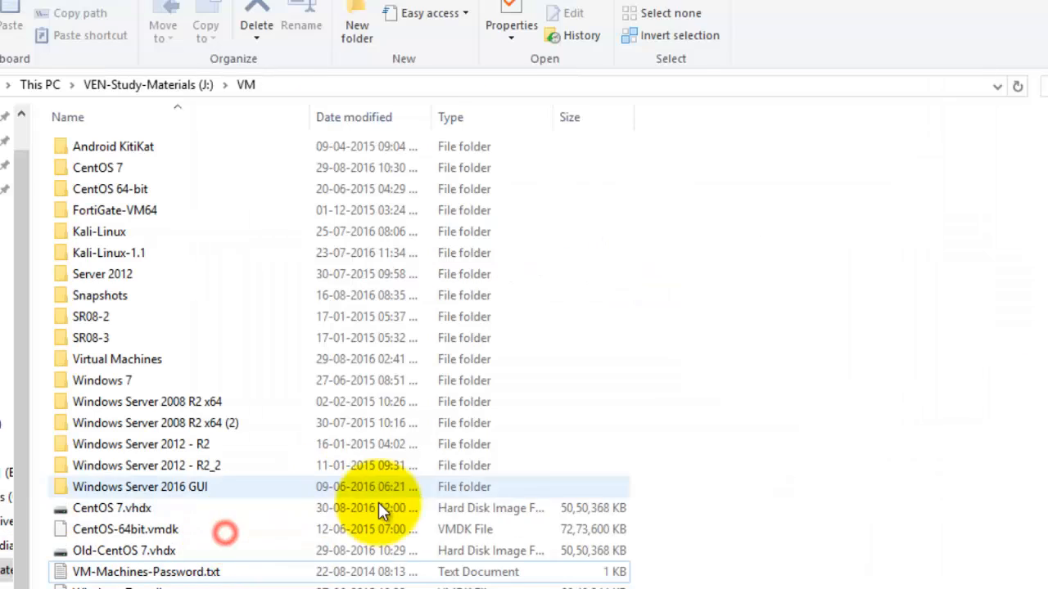
{"action": "left_click", "coordinate": [116, 508]}
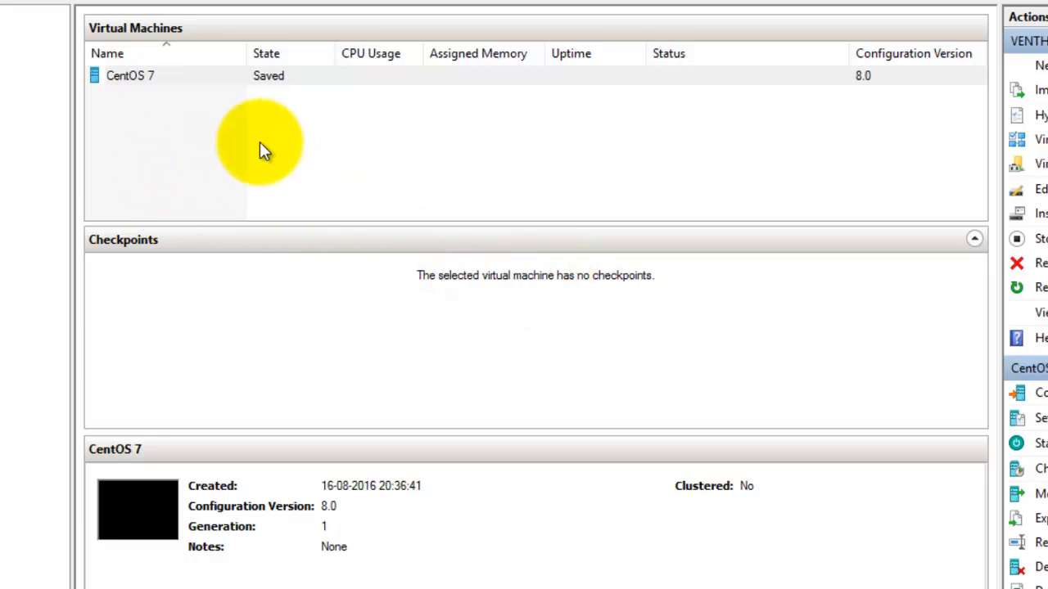
Step: Connect to the imported CentOS 7 virtual machine in Hyper-V Manager and start it
{"action": "left_click", "coordinate": [147, 82]}
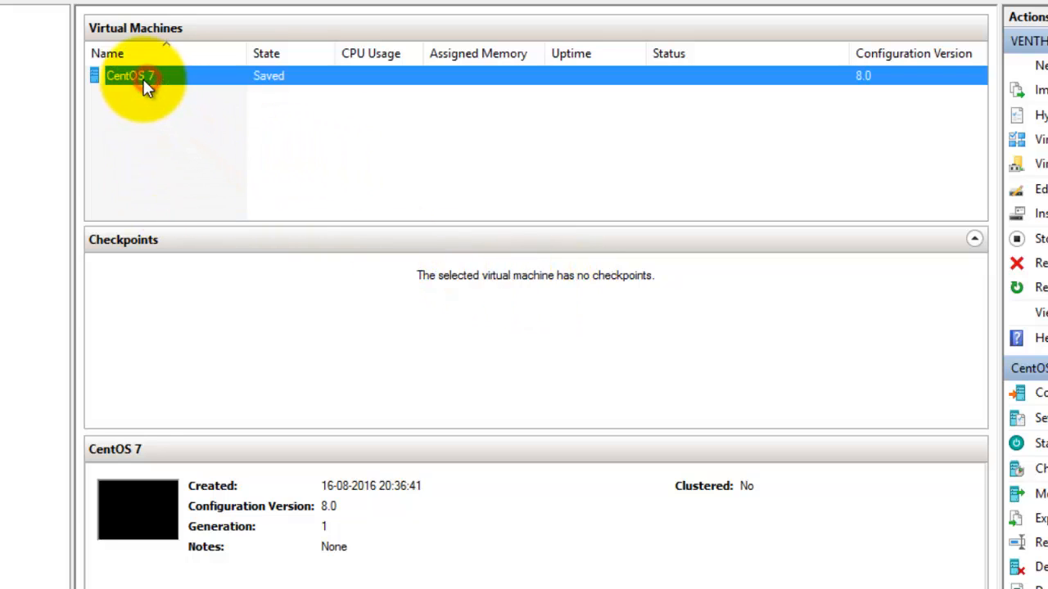
{"action": "left_click", "coordinate": [202, 82]}
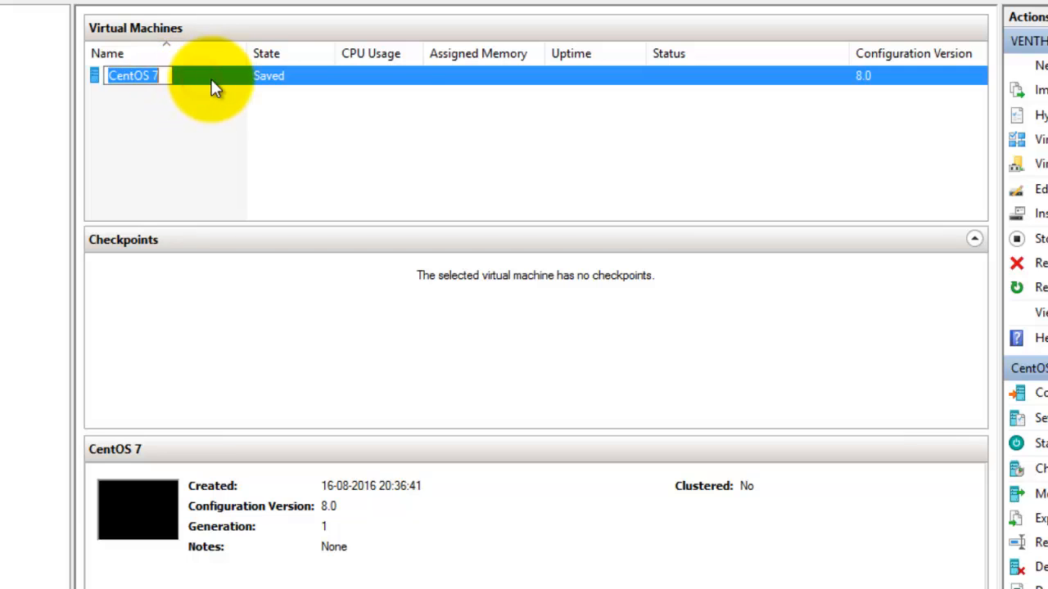
{"action": "left_click", "coordinate": [270, 140]}
{"action": "left_click", "coordinate": [221, 76]}
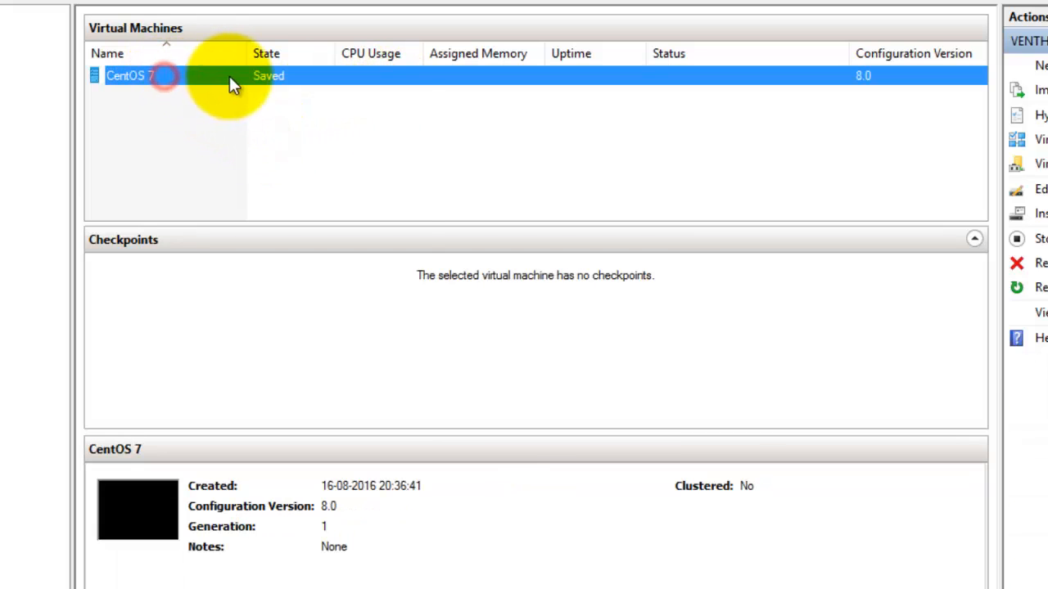
{"action": "right_click", "coordinate": [230, 76]}
{"action": "left_click", "coordinate": [289, 91]}
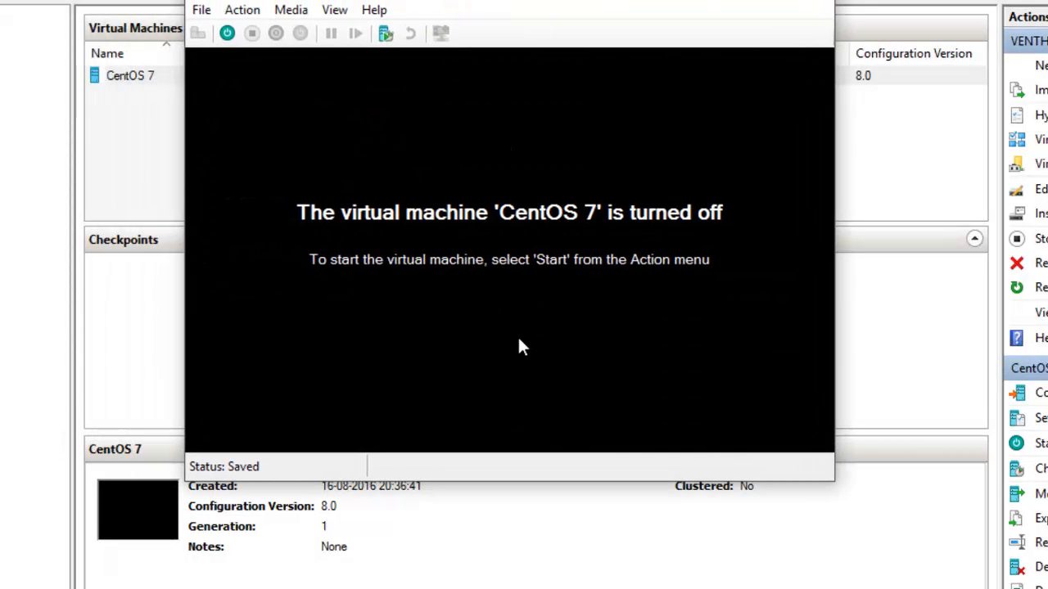
{"action": "left_click", "coordinate": [228, 34]}
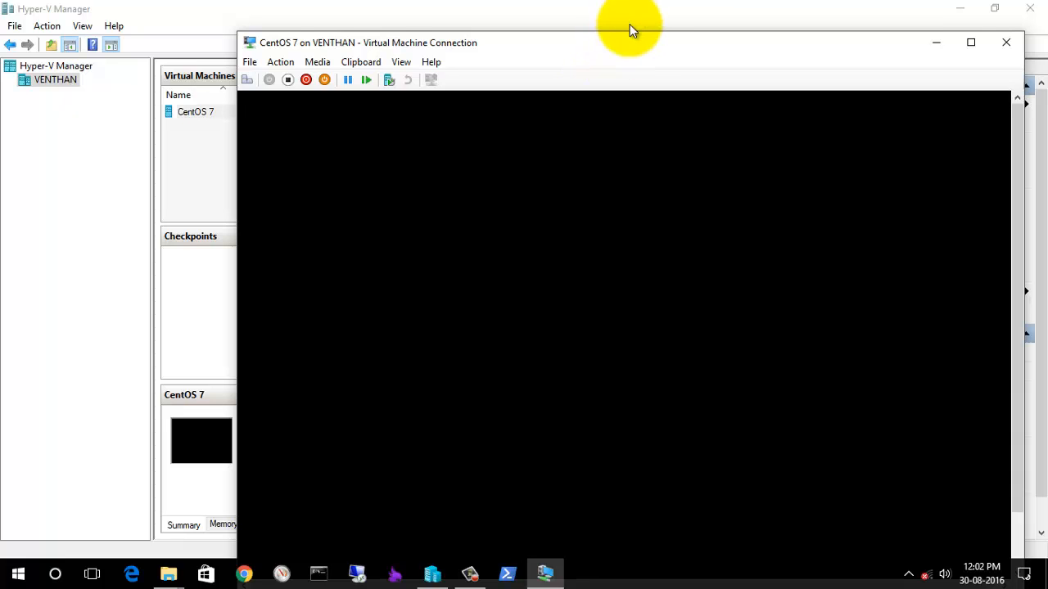
Step: Reposition the CentOS 7 connection window, inspect the guest display and minimize the window
{"action": "left_click_drag", "start_coordinate": [642, 45], "coordinate": [575, 21]}
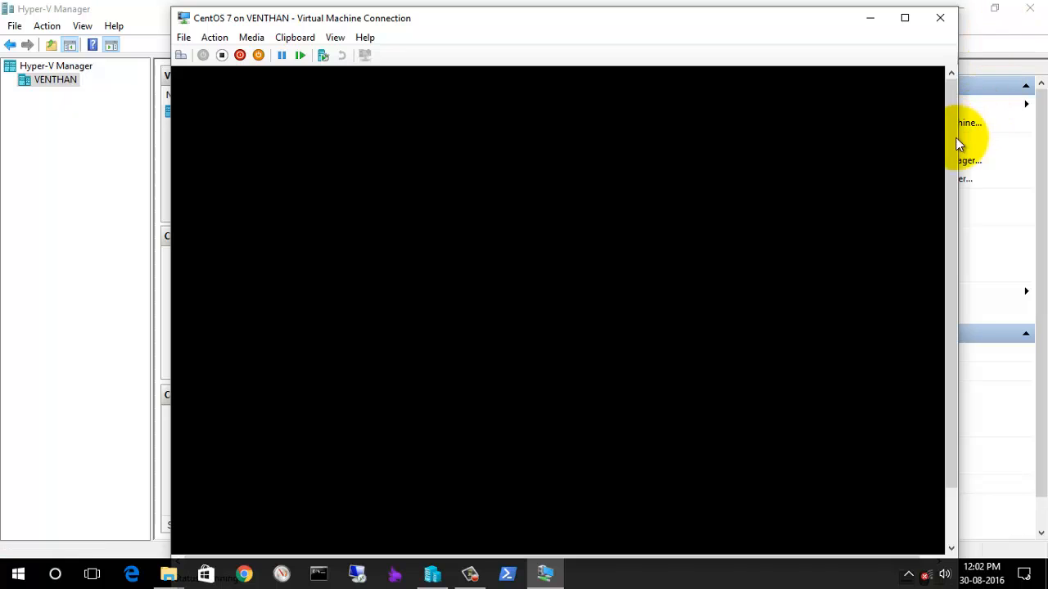
{"action": "left_click_drag", "start_coordinate": [952, 143], "coordinate": [954, 229]}
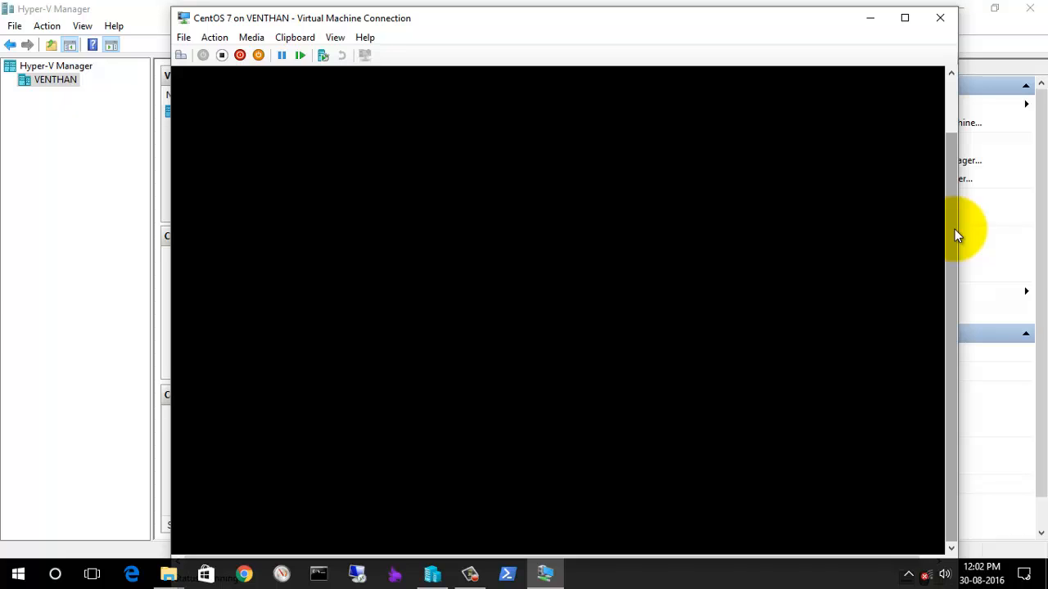
{"action": "left_click_drag", "start_coordinate": [955, 230], "coordinate": [951, 170]}
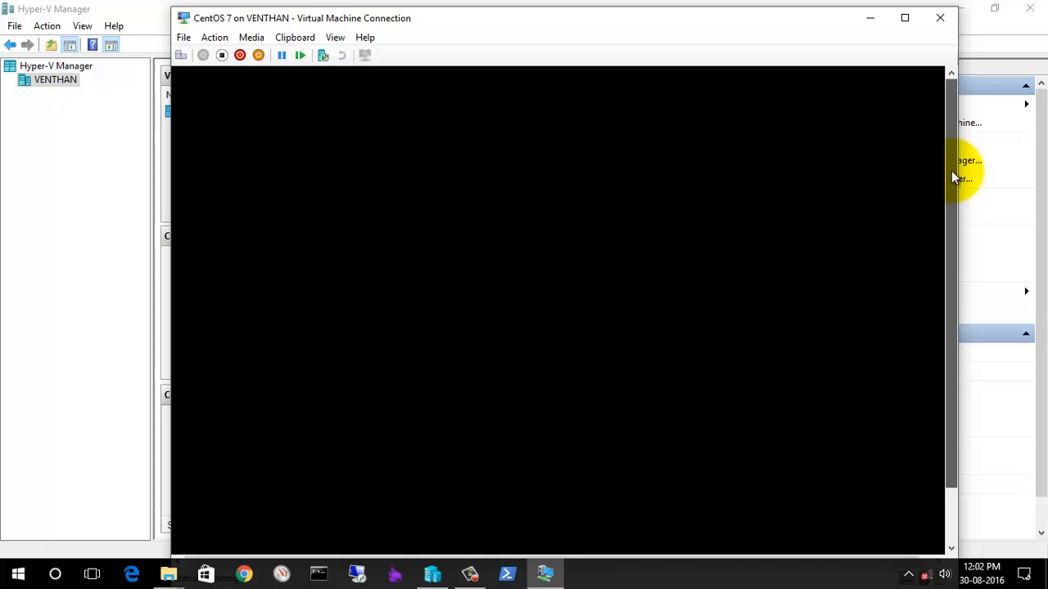
{"action": "left_click_drag", "start_coordinate": [951, 170], "coordinate": [950, 140]}
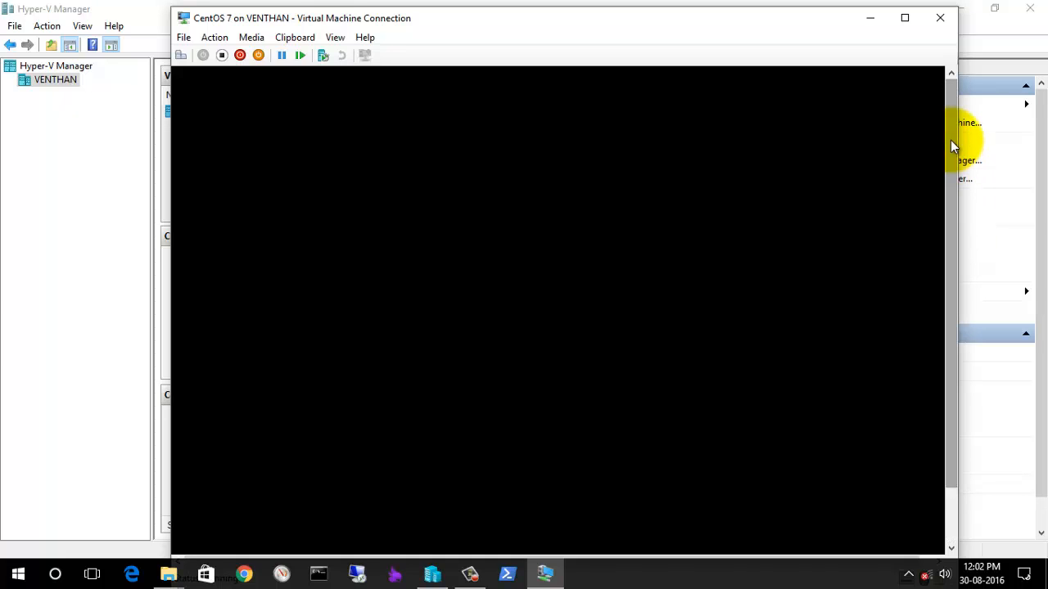
{"action": "left_click", "coordinate": [869, 22]}
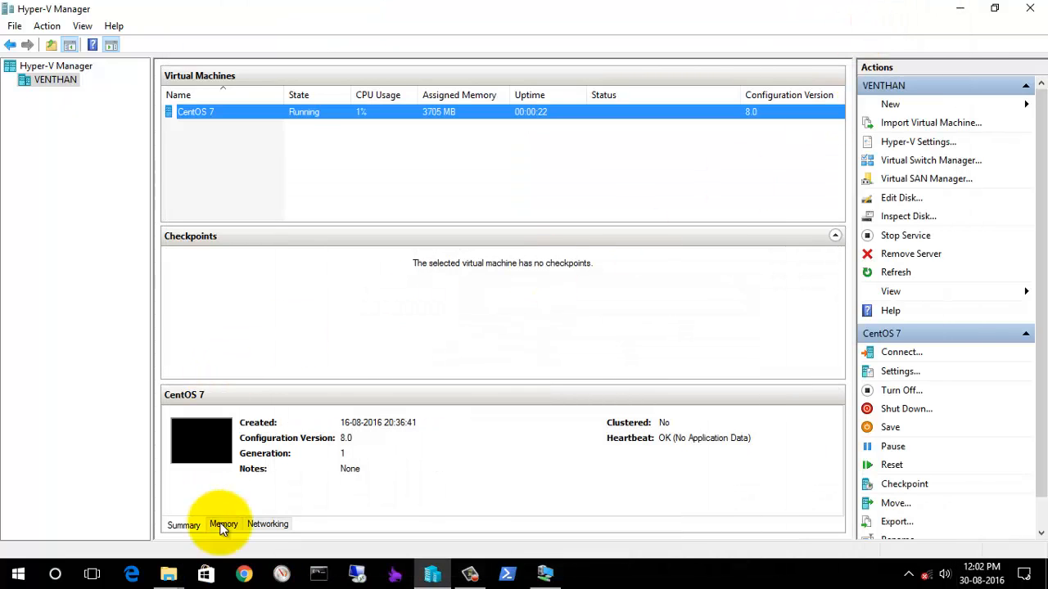
Step: Switch to File Explorer and examine the modified date and size of CentOS 7.vhdx in the VM folder
{"action": "mouse_move", "coordinate": [168, 573]}
{"action": "left_click", "coordinate": [224, 467]}
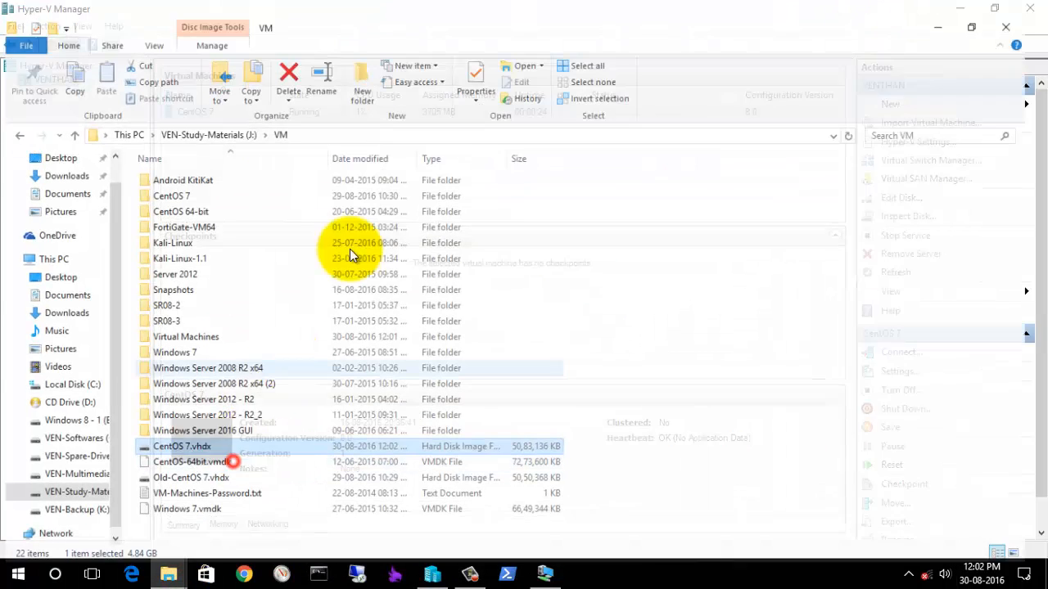
{"action": "left_click", "coordinate": [194, 532]}
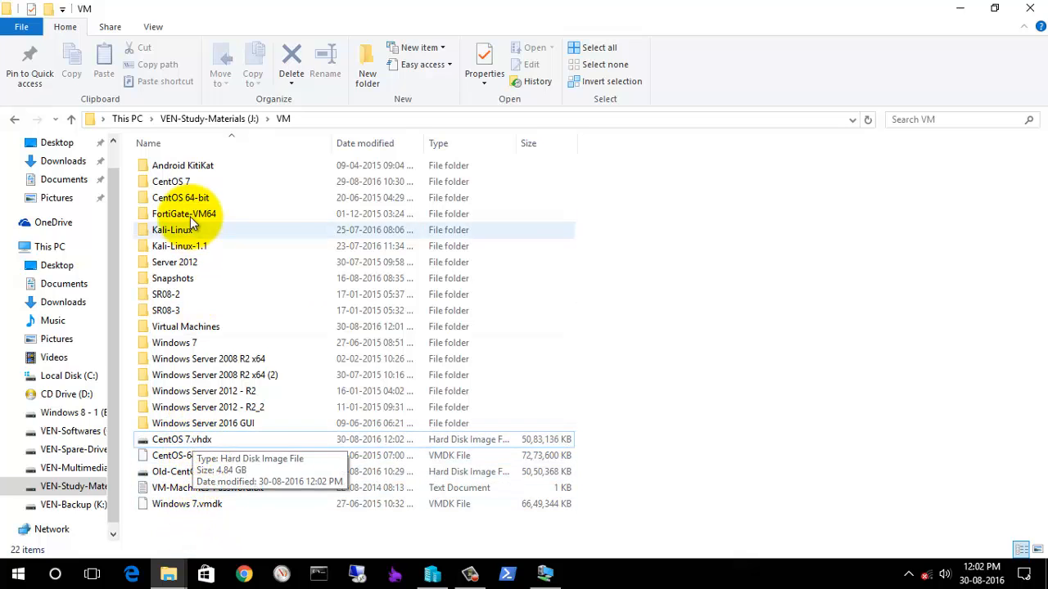
{"action": "left_click", "coordinate": [201, 440]}
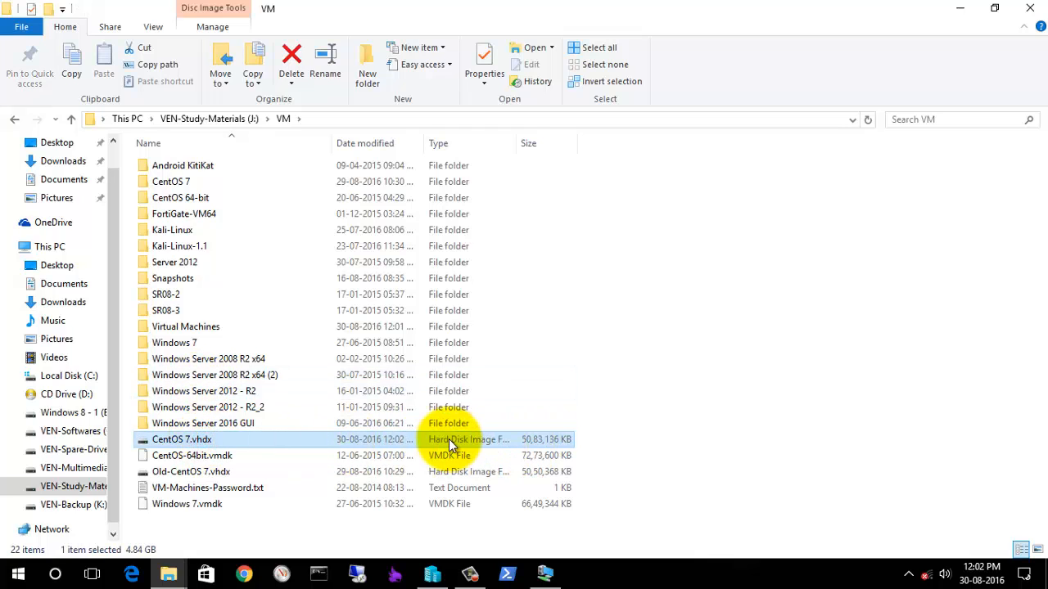
{"action": "left_click", "coordinate": [202, 518]}
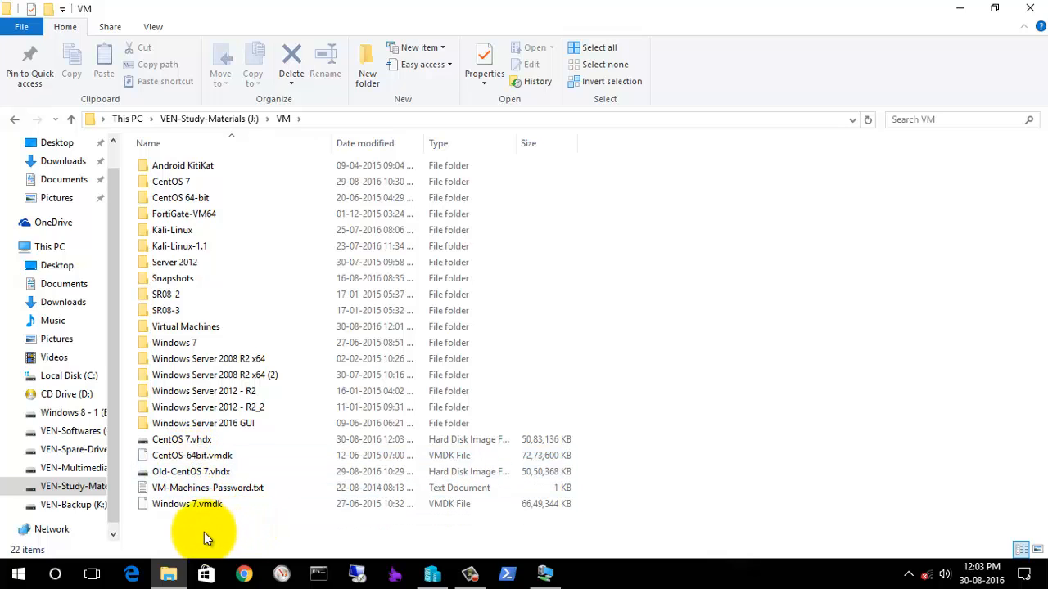
{"action": "left_click", "coordinate": [187, 438]}
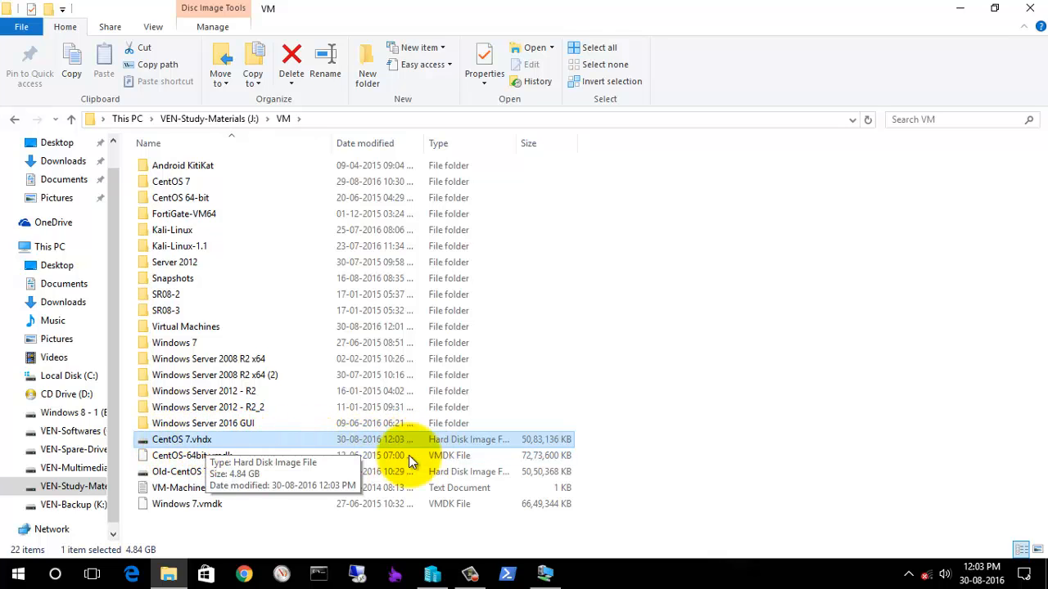
Step: Switch back to Hyper-V Manager and bring up the CentOS 7 connection window to check the guest screen
{"action": "left_click", "coordinate": [431, 573]}
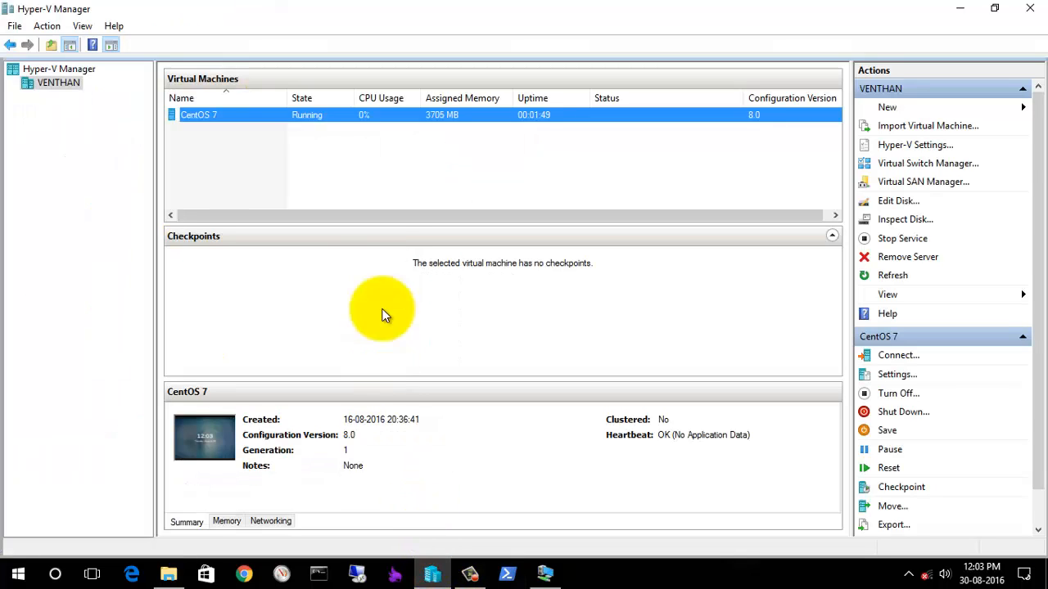
{"action": "left_click", "coordinate": [545, 574]}
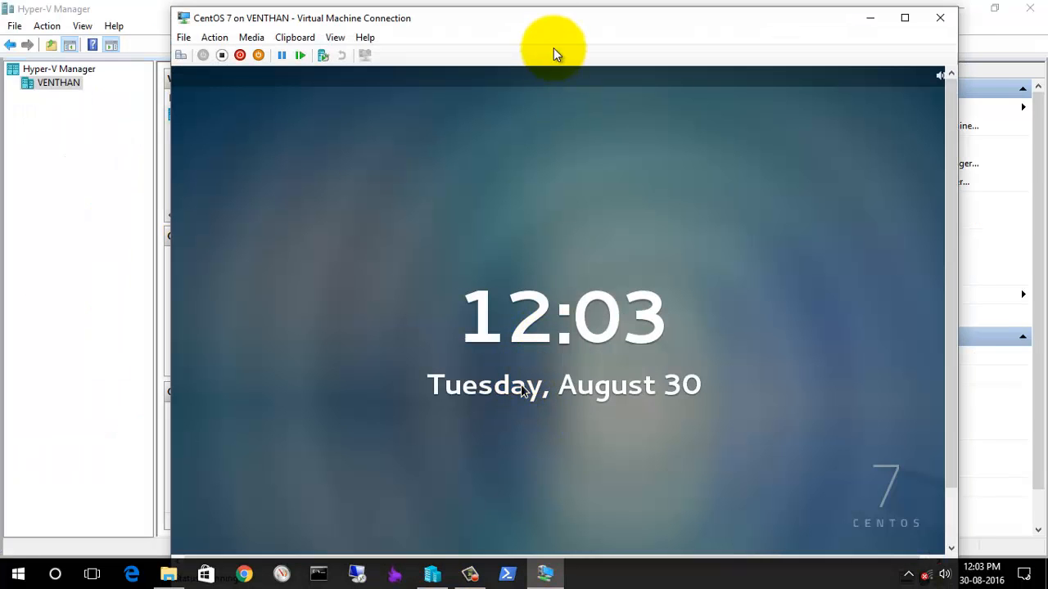
{"action": "left_click_drag", "start_coordinate": [552, 22], "coordinate": [543, 19]}
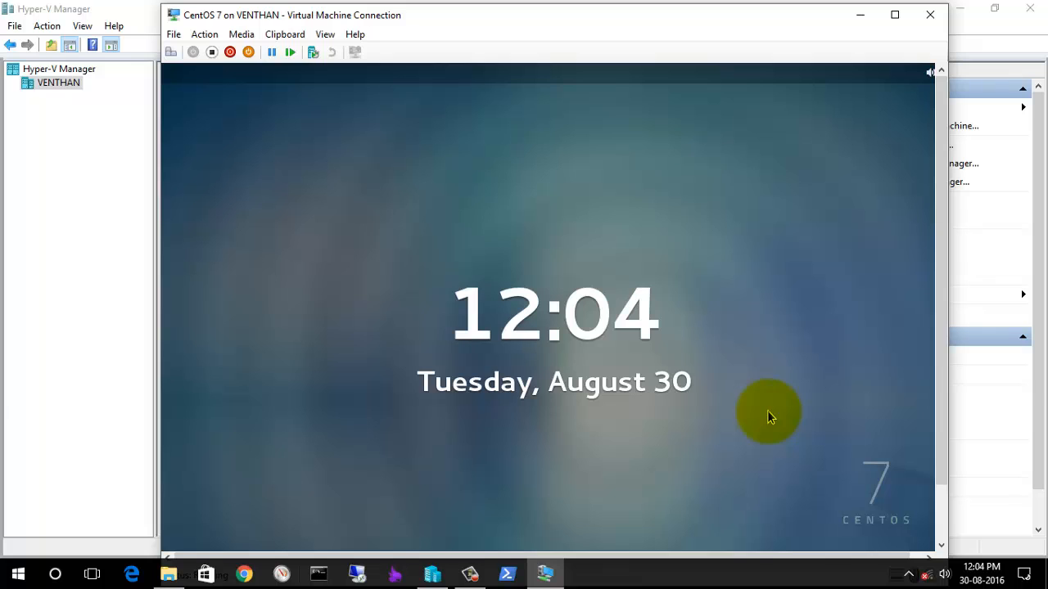
Step: Minimize the virtual machine connection, Hyper-V Manager and File Explorer windows to show the desktop
{"action": "left_click", "coordinate": [859, 14]}
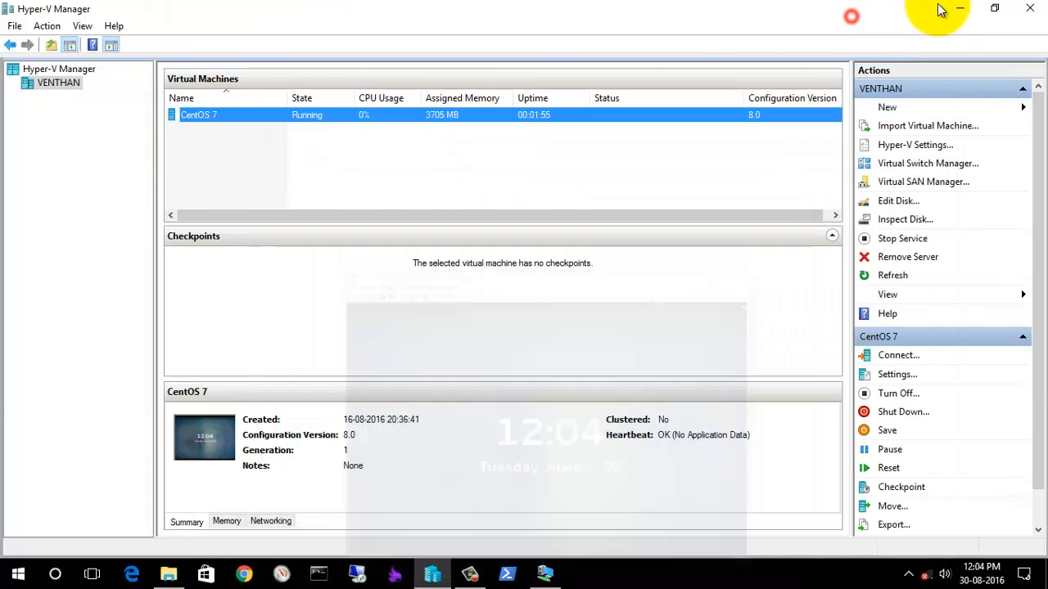
{"action": "left_click", "coordinate": [960, 9]}
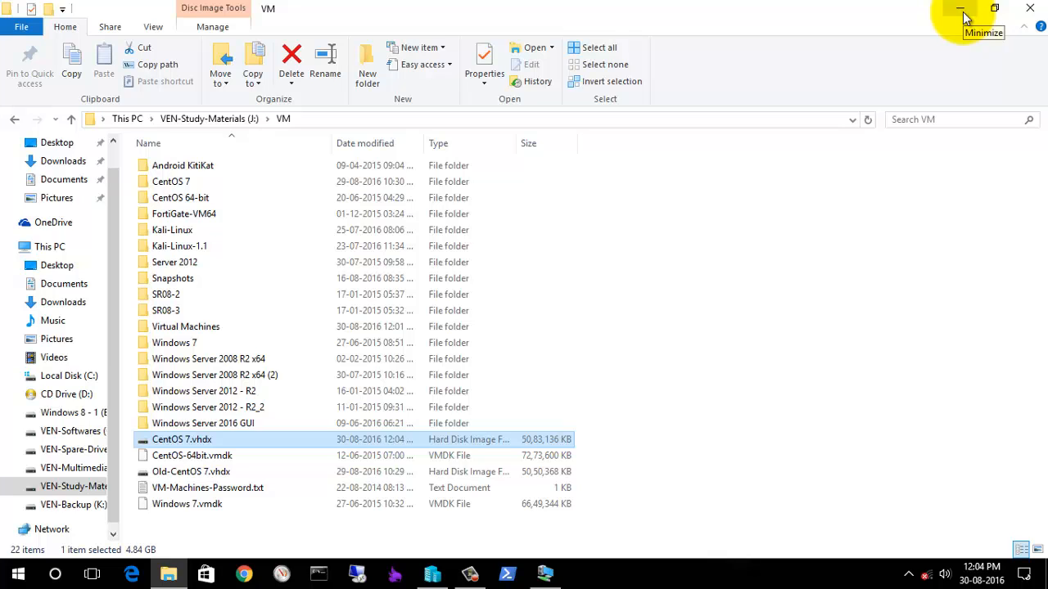
{"action": "left_click", "coordinate": [963, 14]}
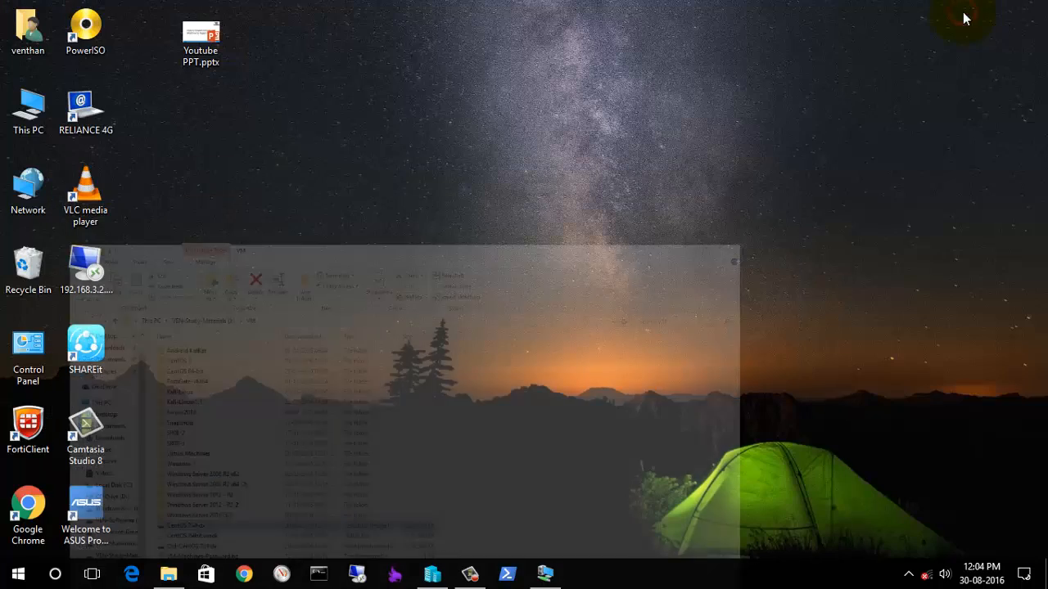